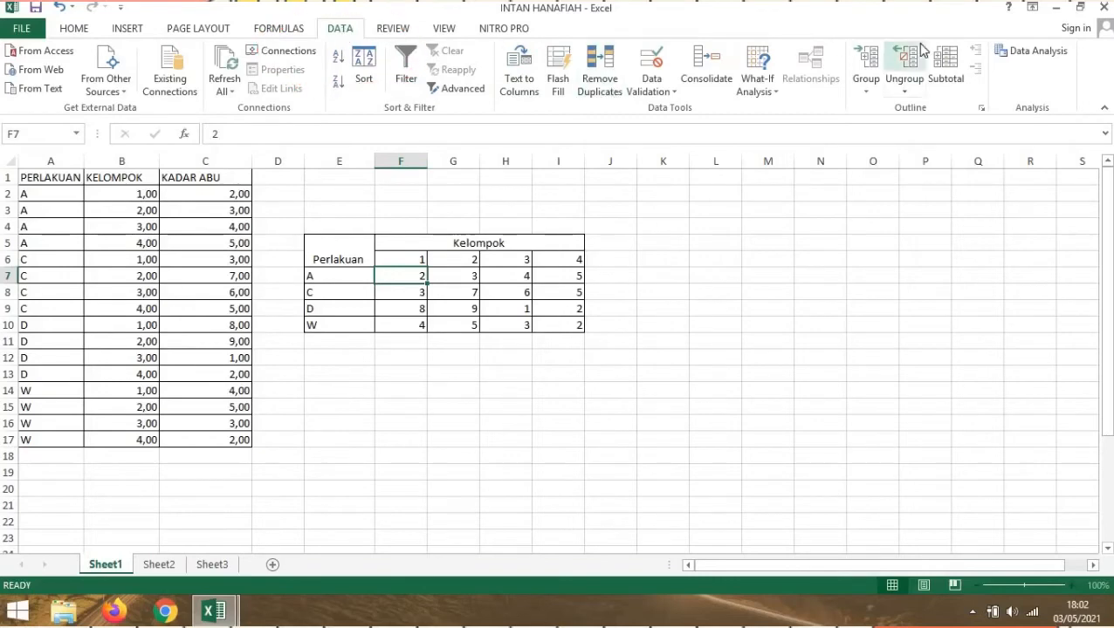
Run a two-factor ANOVA without replication on E5:I10 with labels, outputting to E12:I15, and select the F value for rows
left_click(1020, 54)
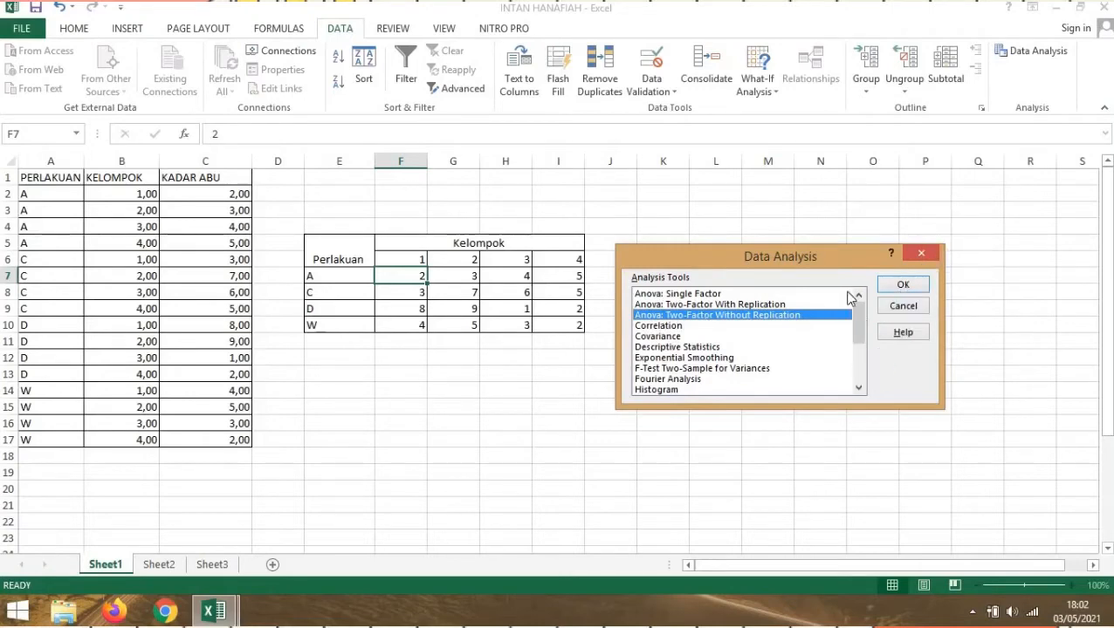
left_click(899, 285)
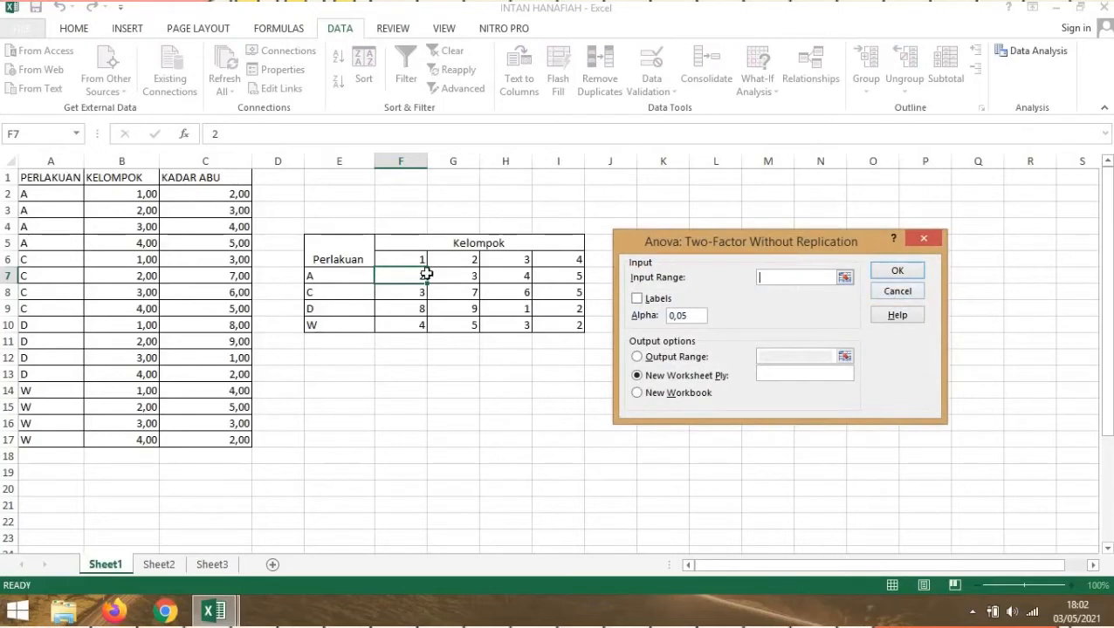
left_click_drag(335, 249, 510, 324)
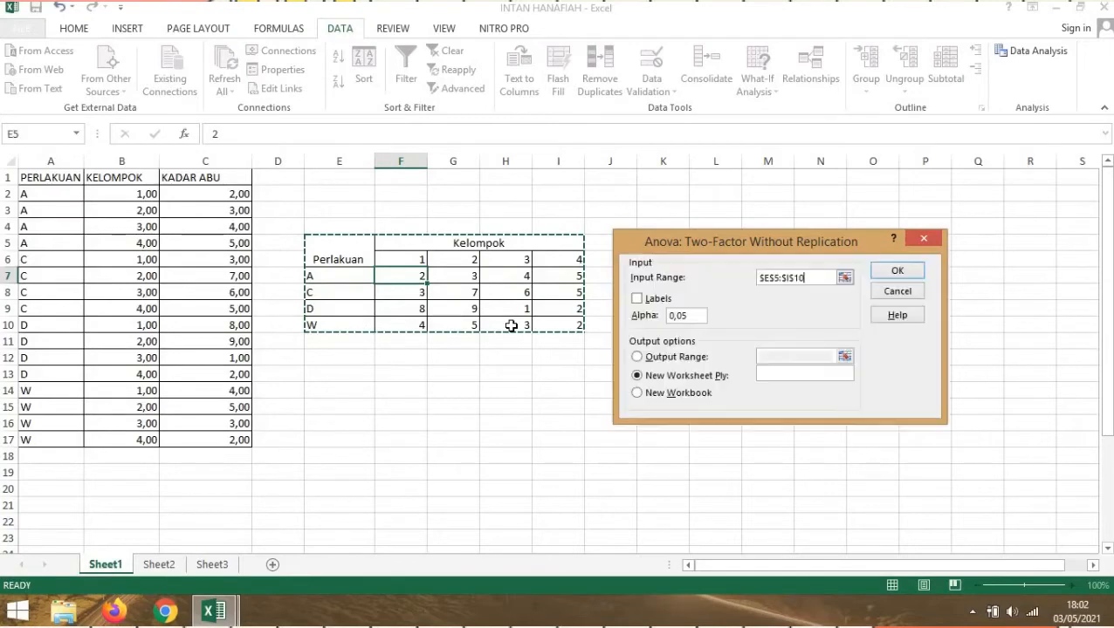
left_click(637, 300)
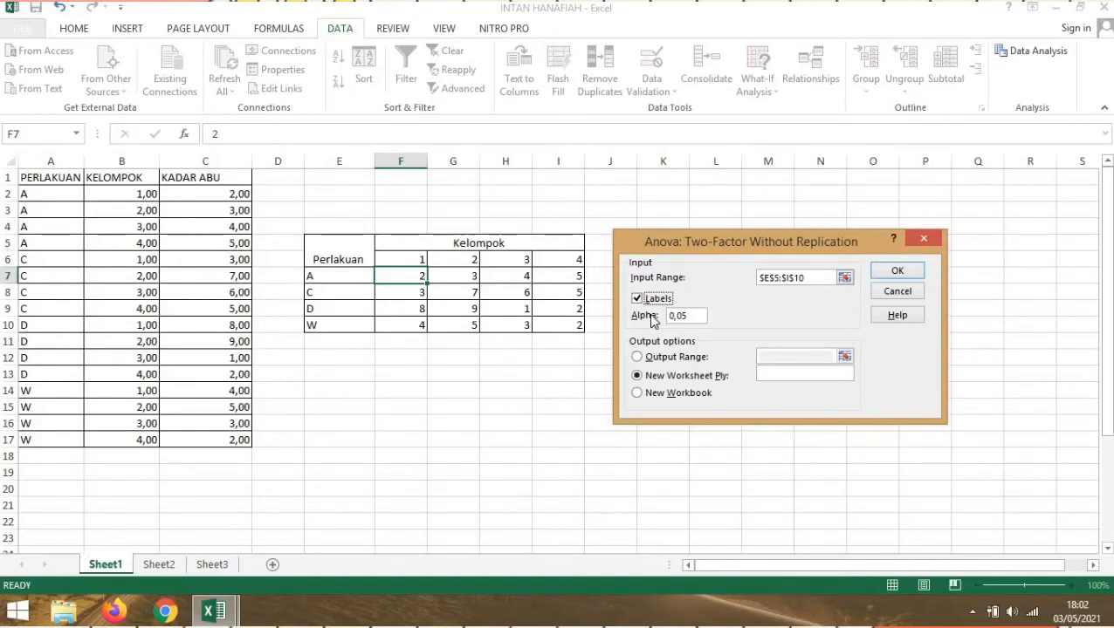
left_click(638, 357)
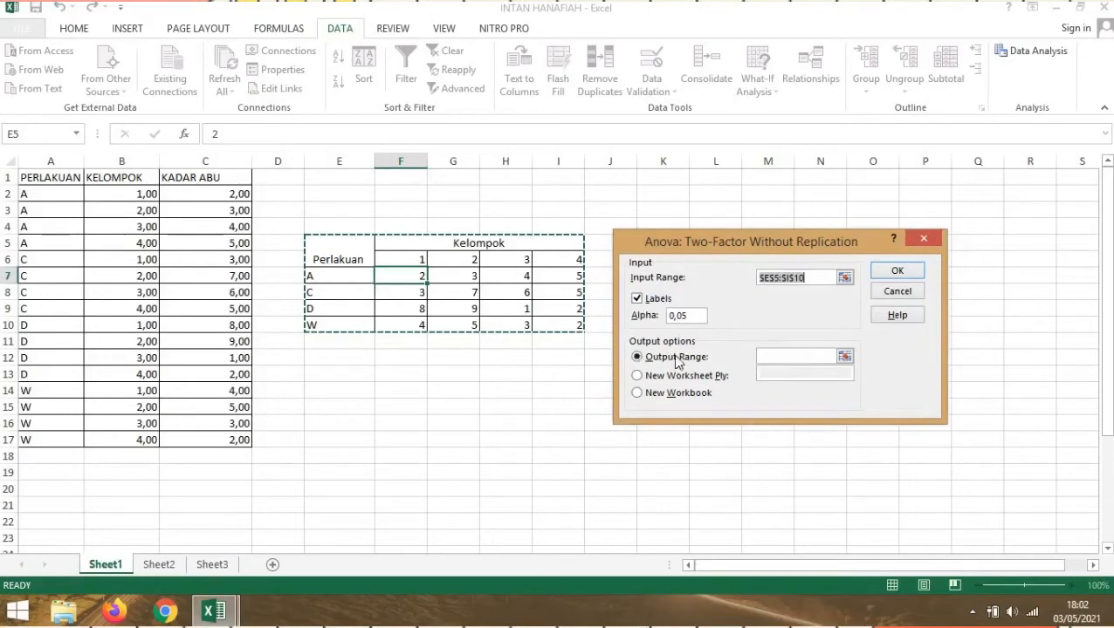
left_click(777, 357)
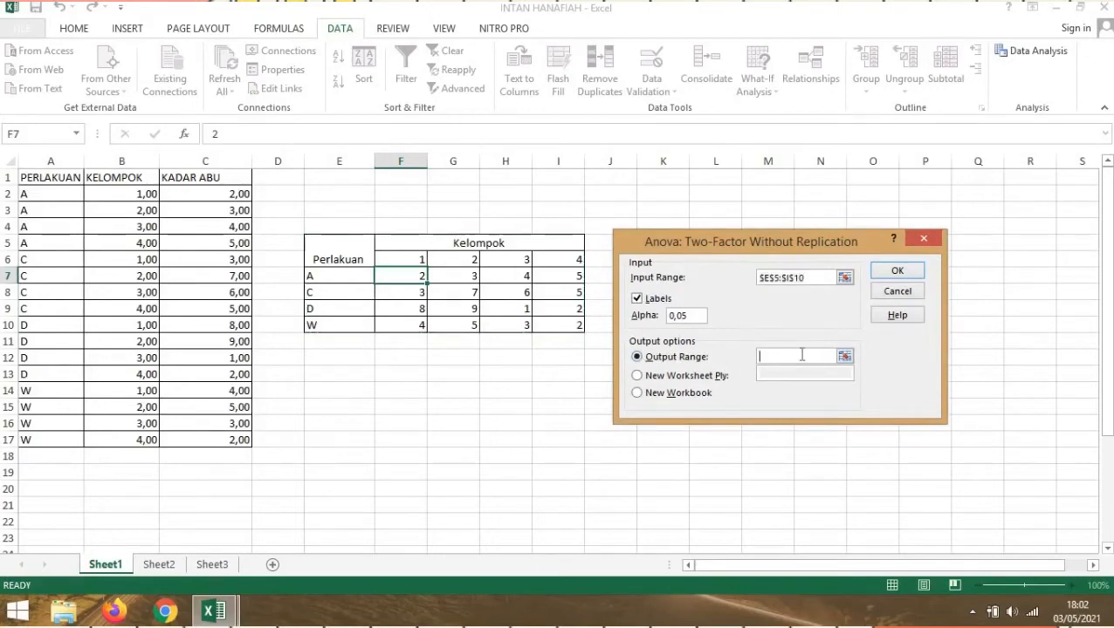
left_click_drag(323, 359, 559, 408)
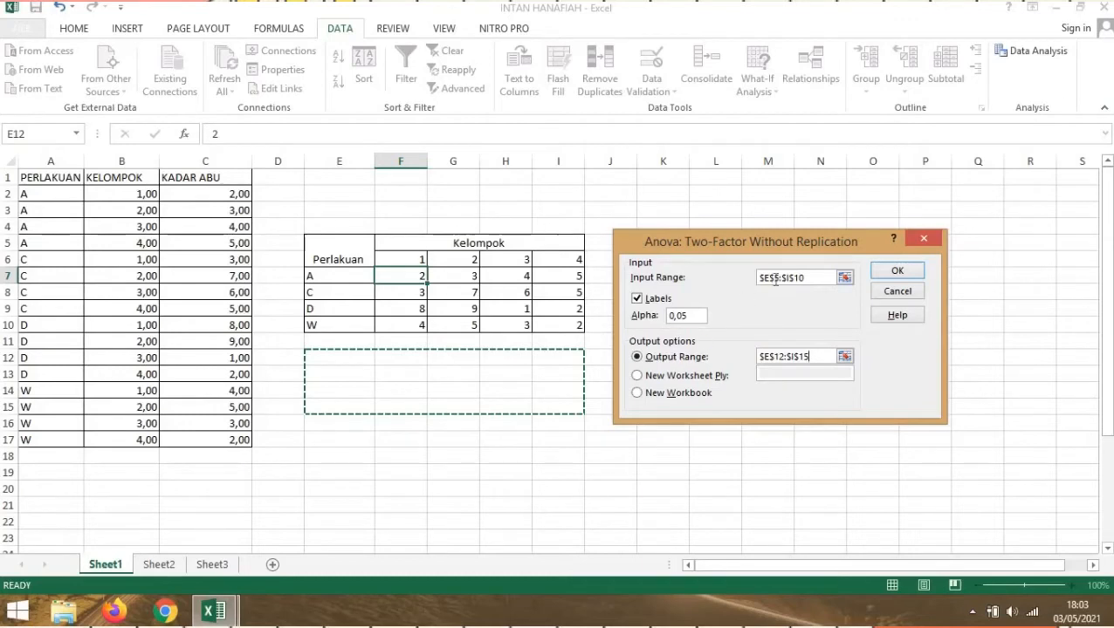
left_click(897, 272)
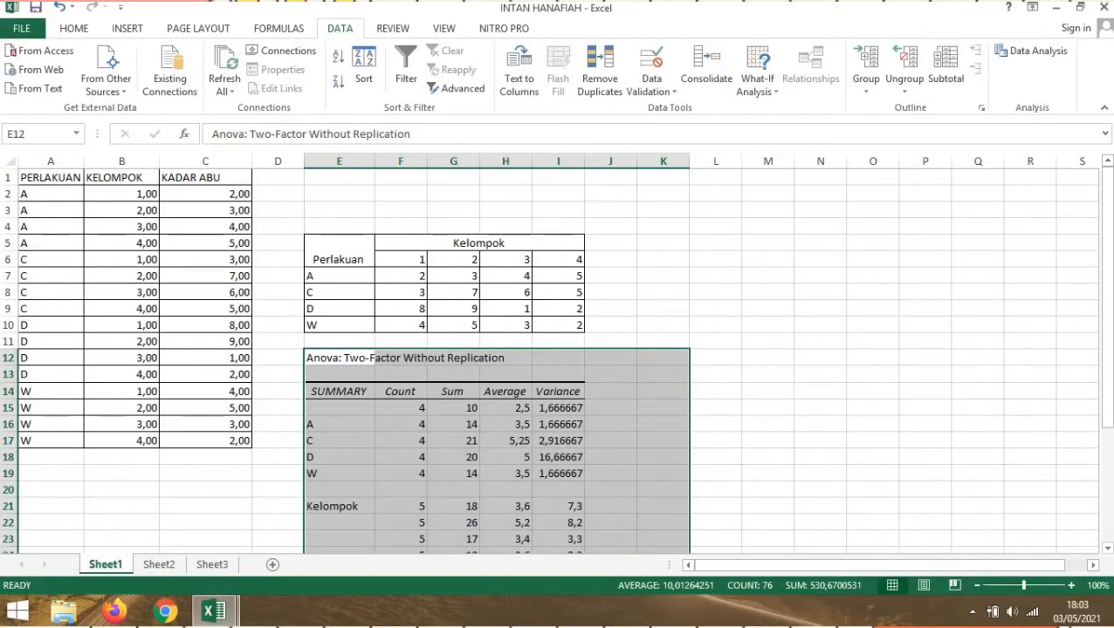
left_click_drag(1111, 274, 1110, 281)
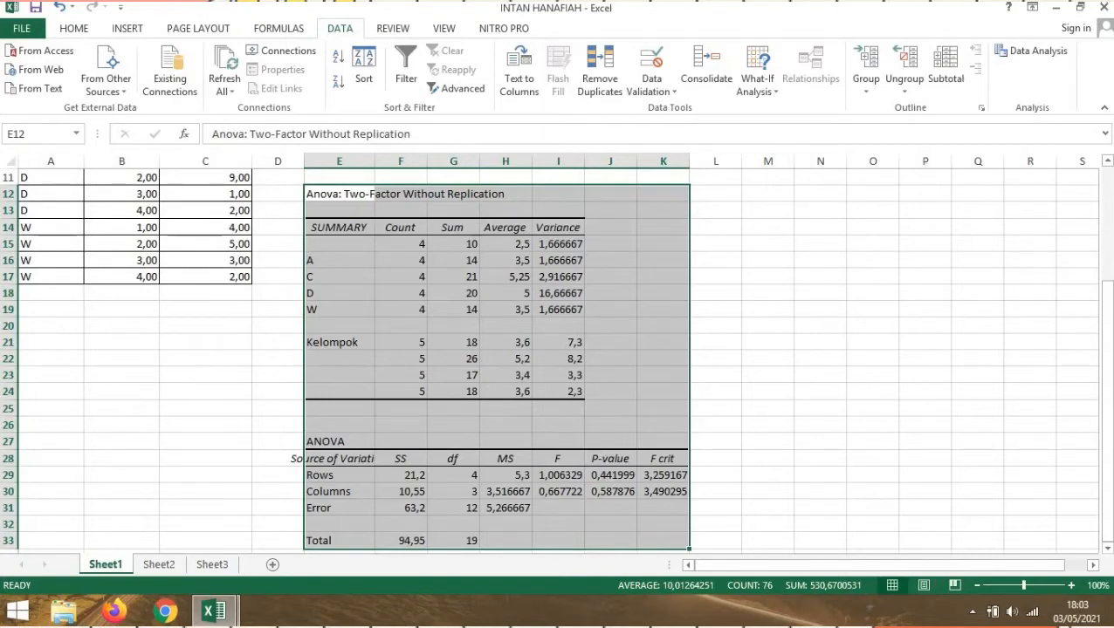
left_click(543, 475)
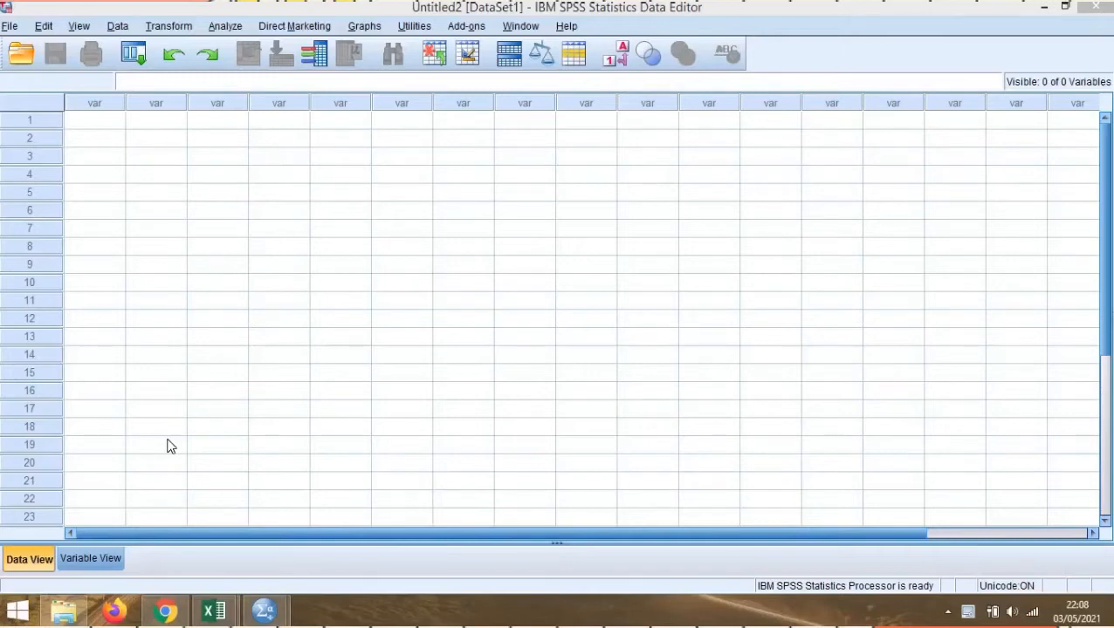
Define three variables in the SPSS dataset named Perlakuan, Kelompok and Kadar_abu
left_click(106, 560)
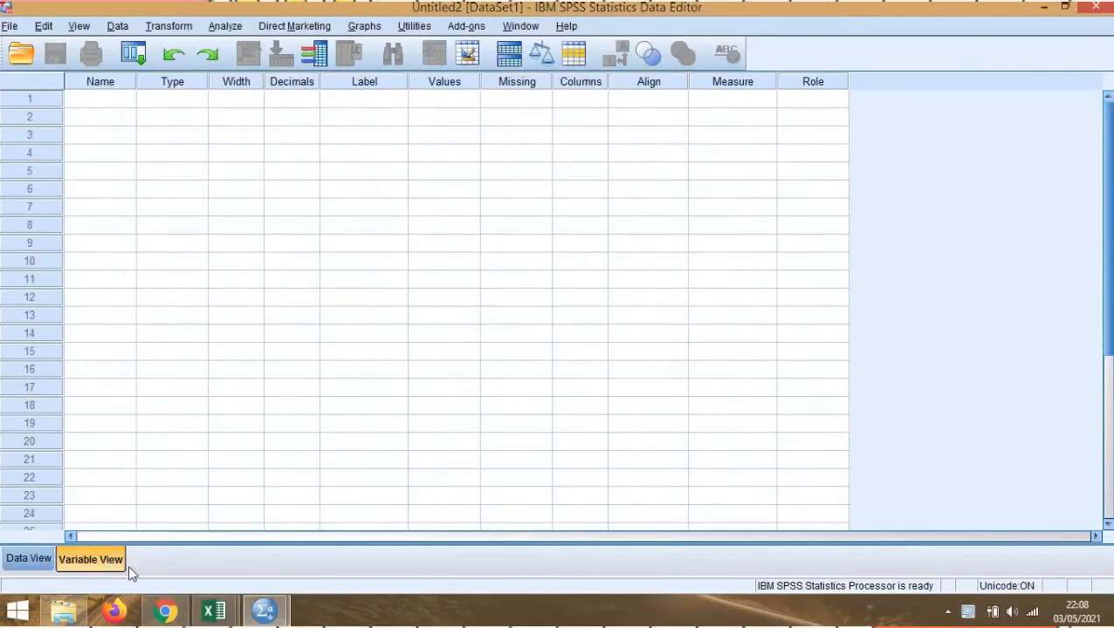
left_click(100, 103)
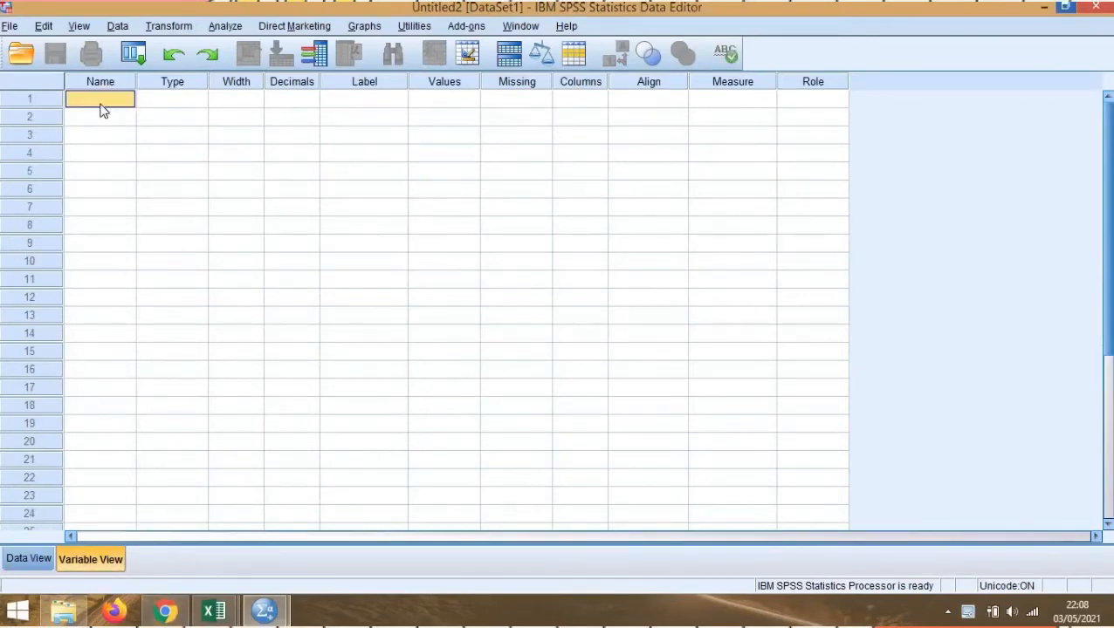
type("Perlakuan")
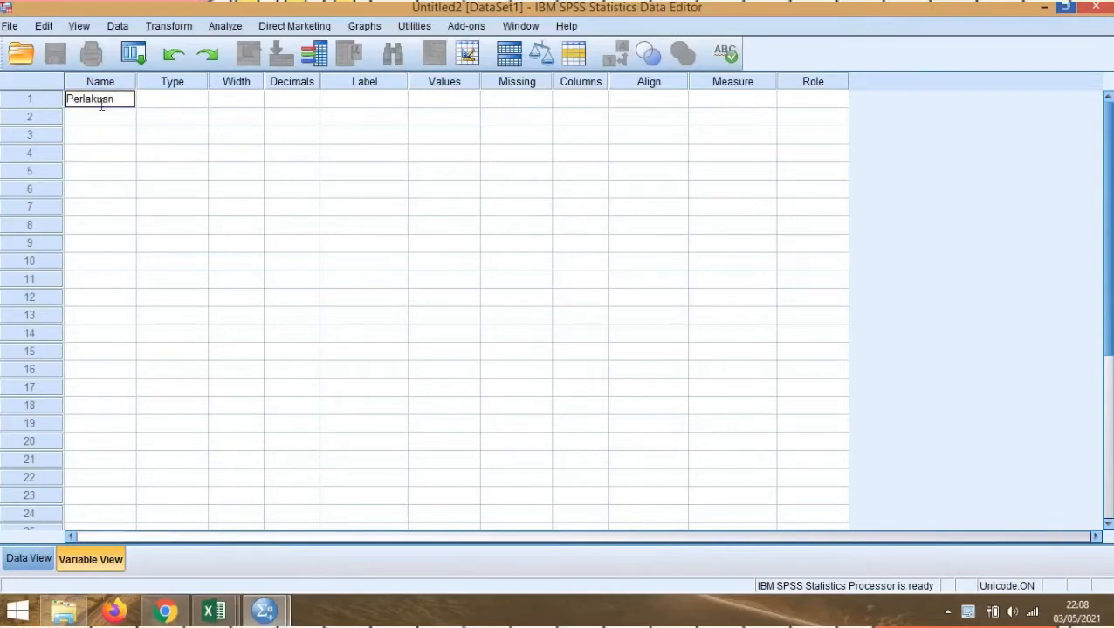
key("Return")
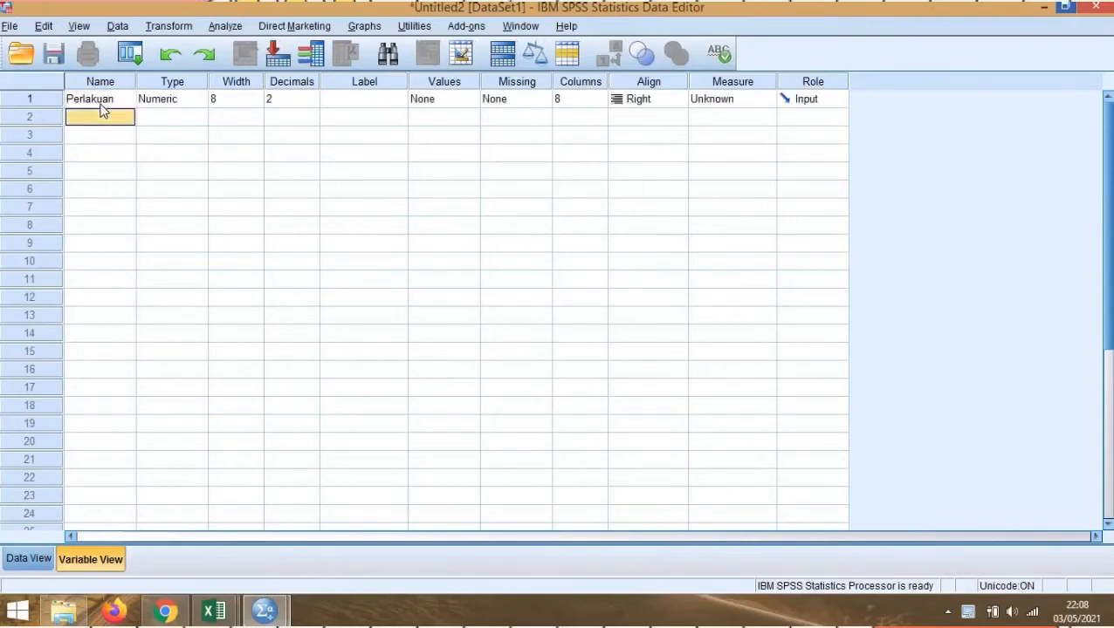
type("Kelompok")
key("Return")
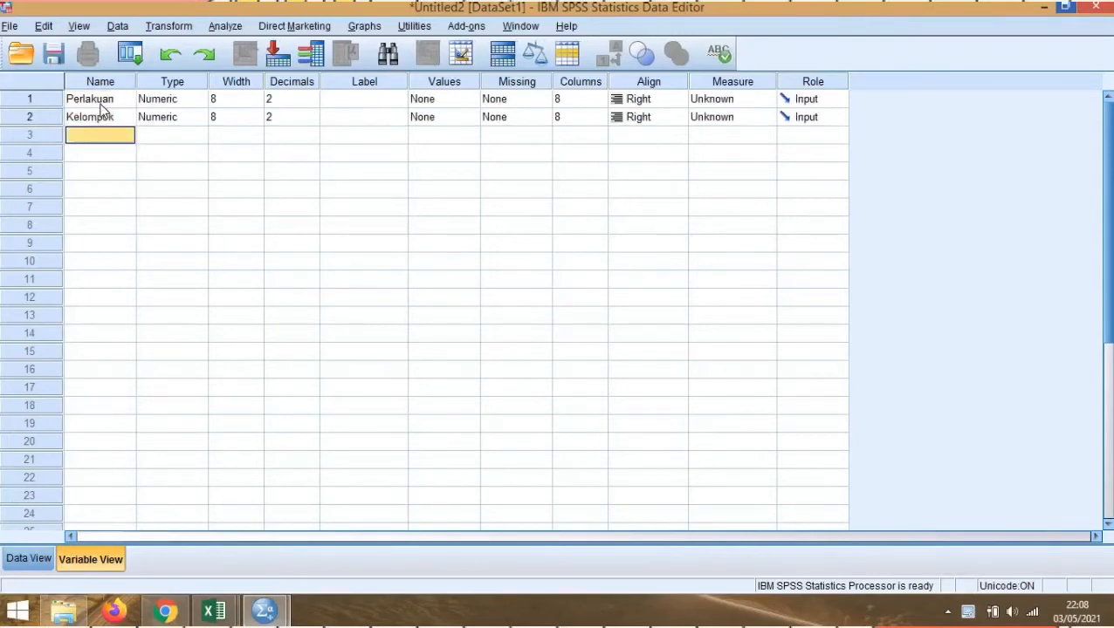
type("KAdar")
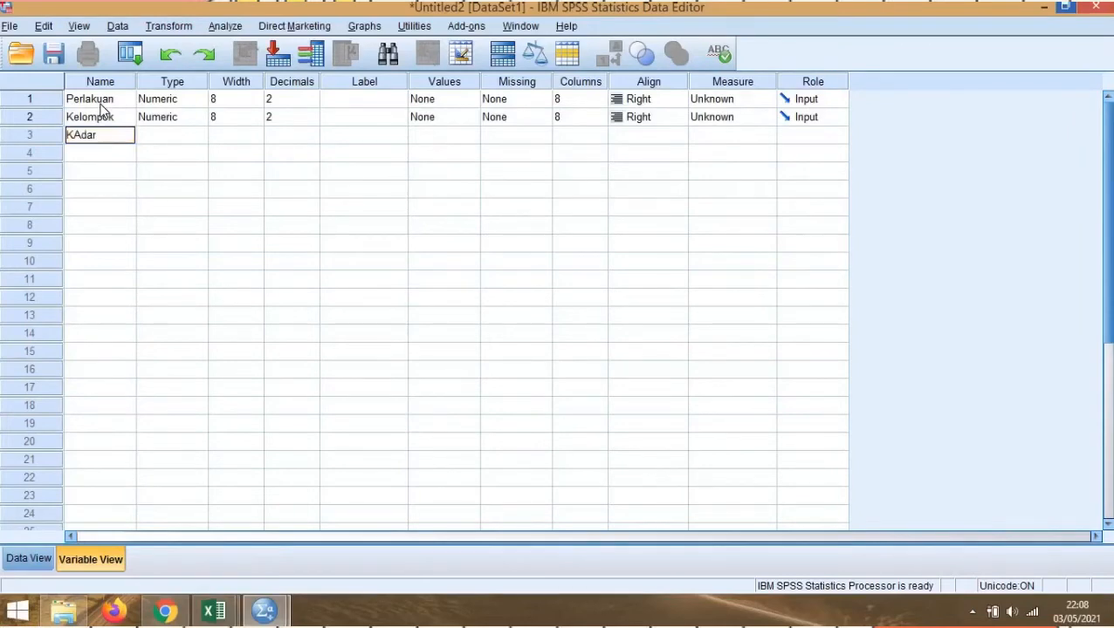
key("BackSpace")
key("BackSpace")
key("BackSpace")
type("adar_abu")
Label the three variables as Perlakuan, Kelompok and Kadar abu
left_click(352, 101)
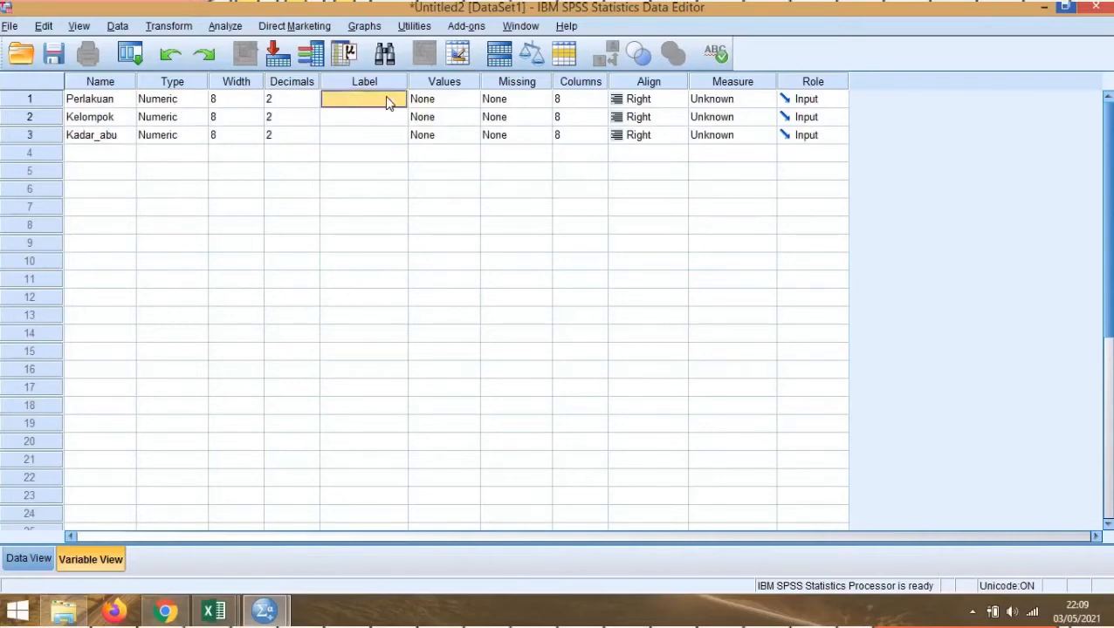
type("Perla")
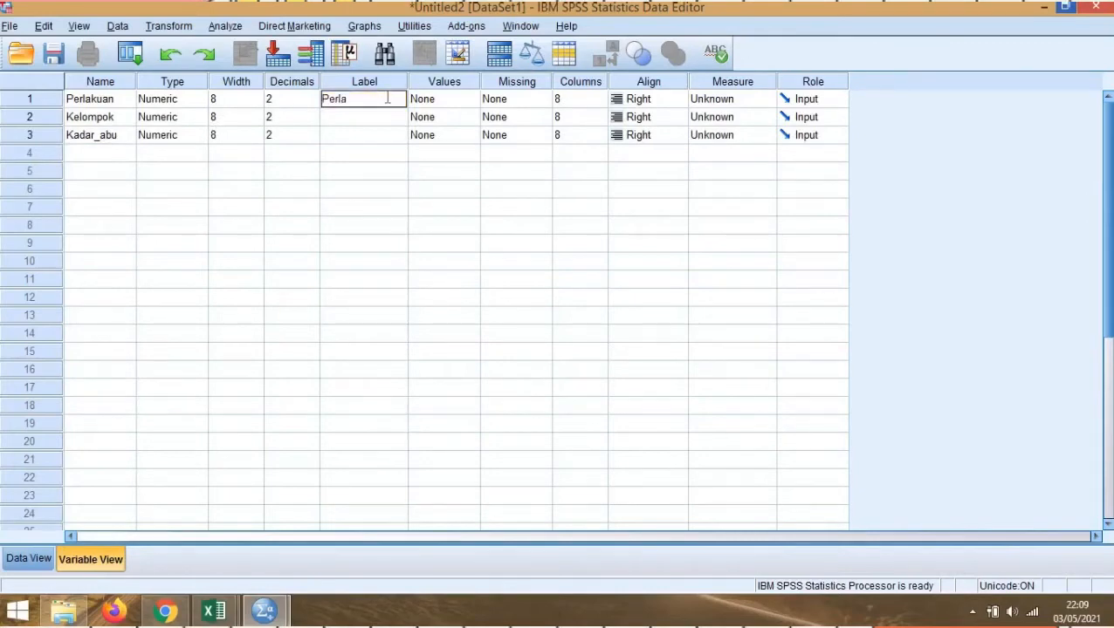
type("kuan")
key("Return")
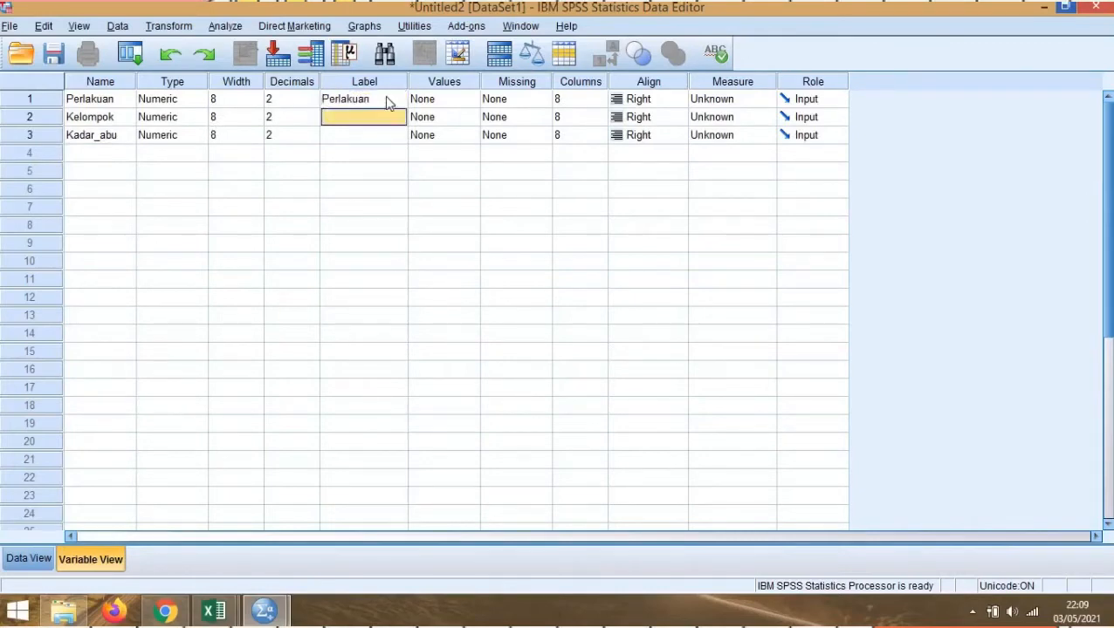
type("Kelompok")
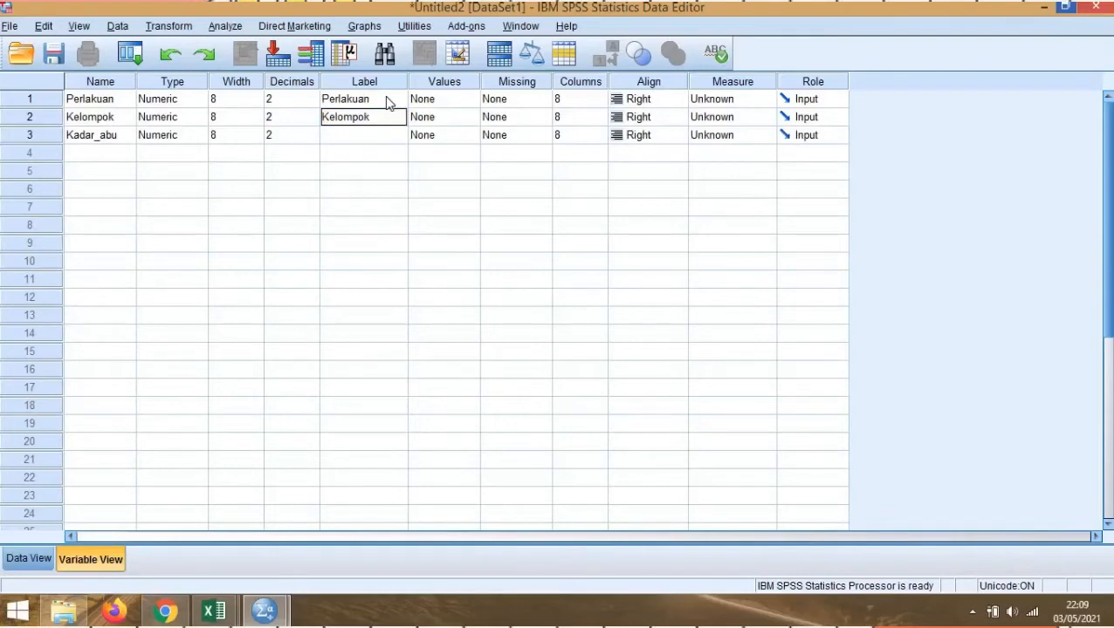
key("Return")
type("KAd")
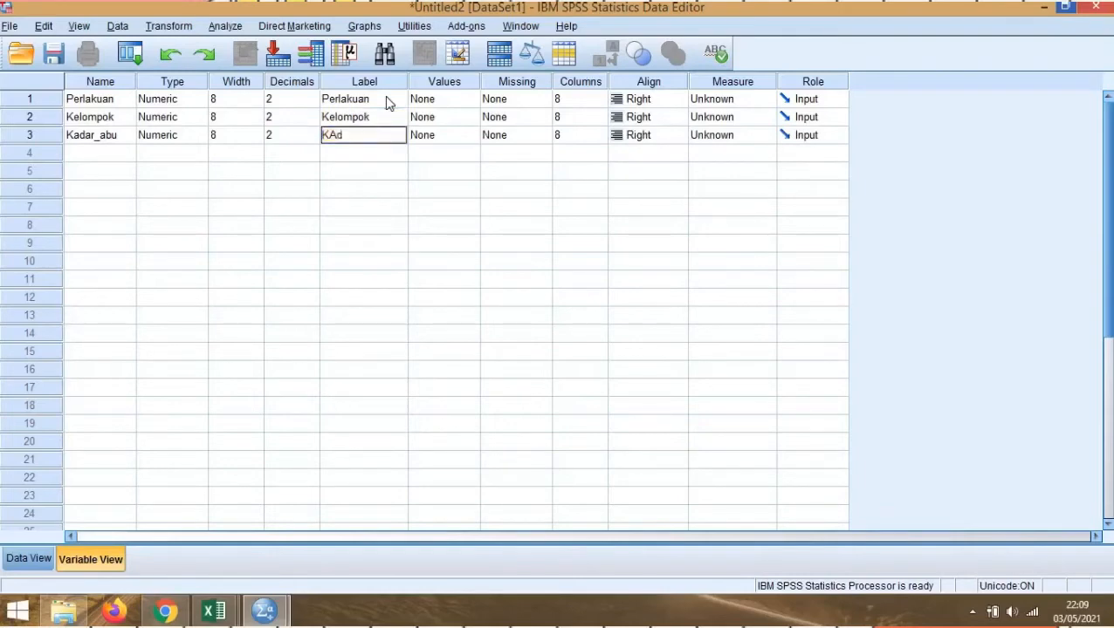
key("BackSpace")
key("BackSpace")
type("adar abu")
Open the value labels for Perlakuan, check the treatment codes in the Excel data sheet, and return to SPSS
left_click(422, 103)
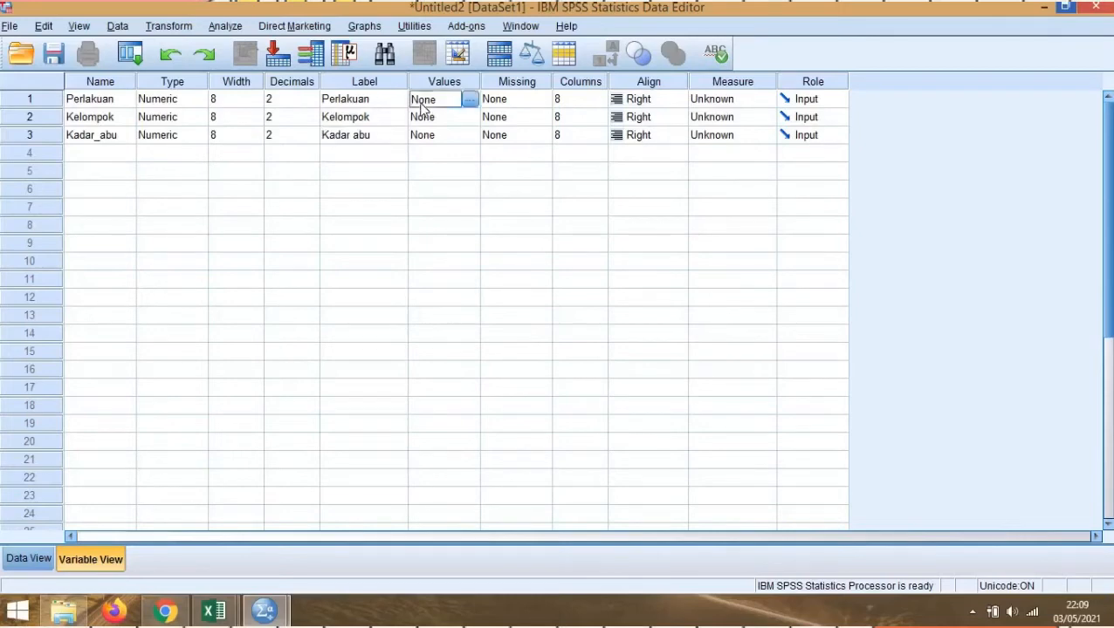
left_click(470, 102)
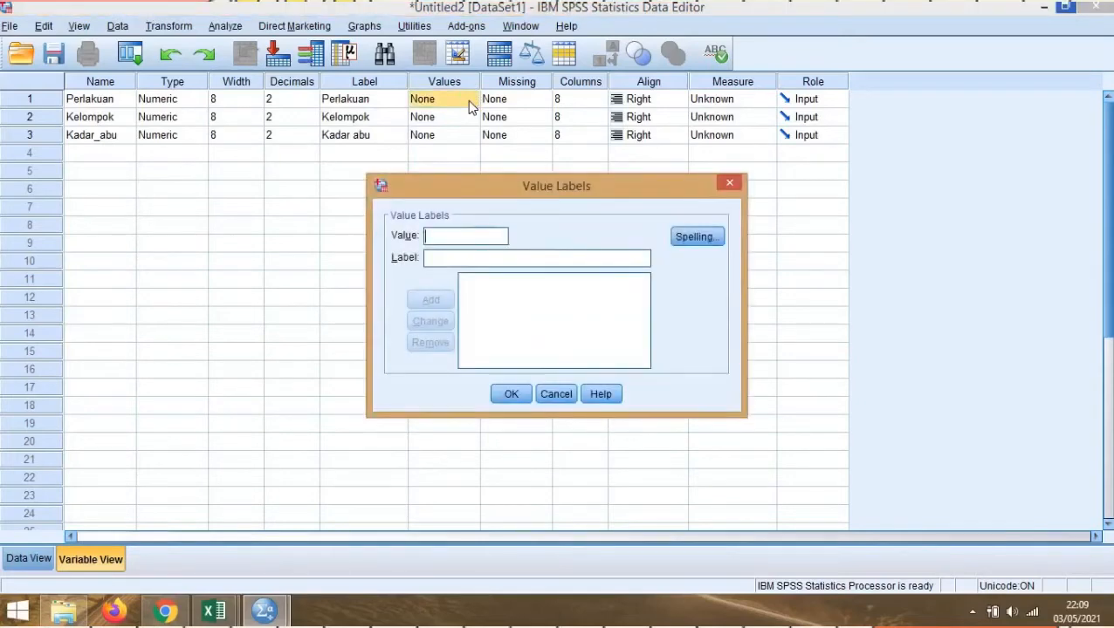
mouse_move(214, 615)
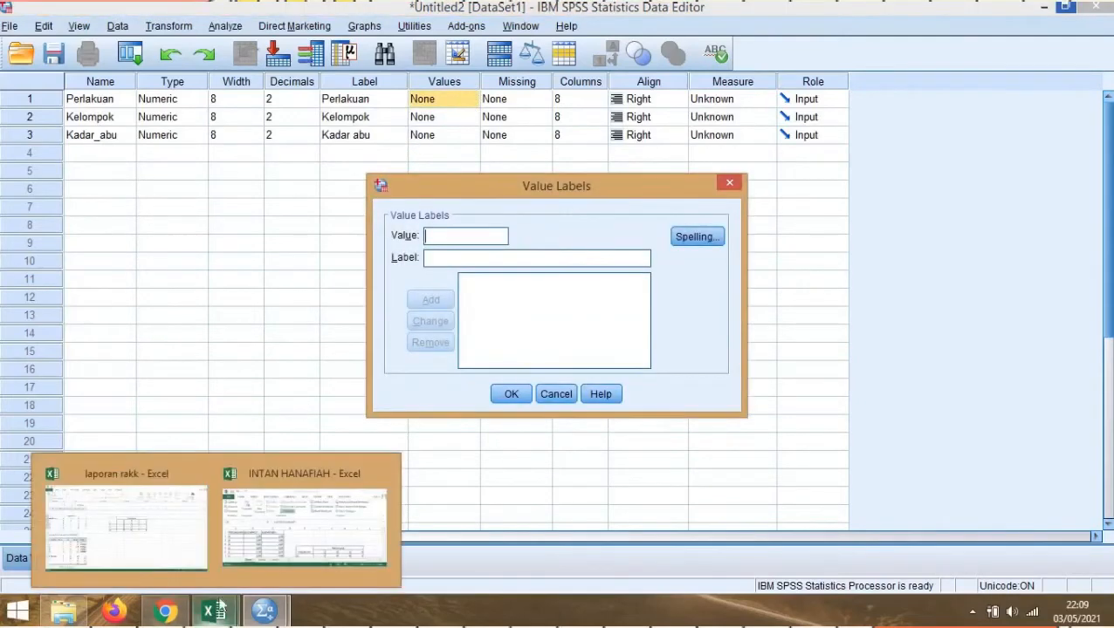
left_click(251, 550)
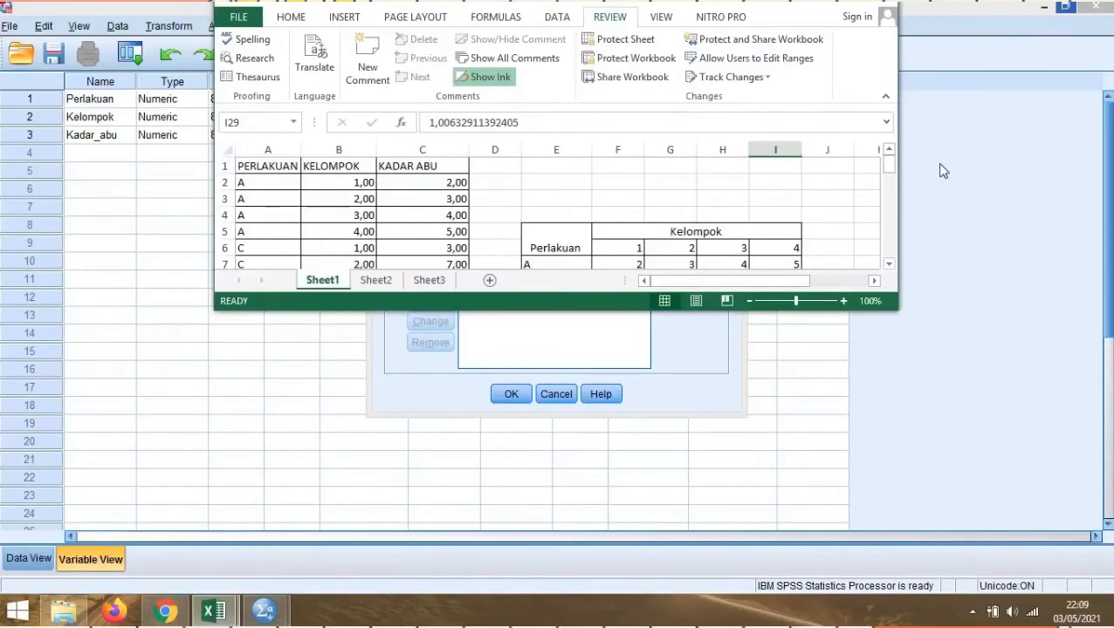
left_click_drag(887, 165, 890, 197)
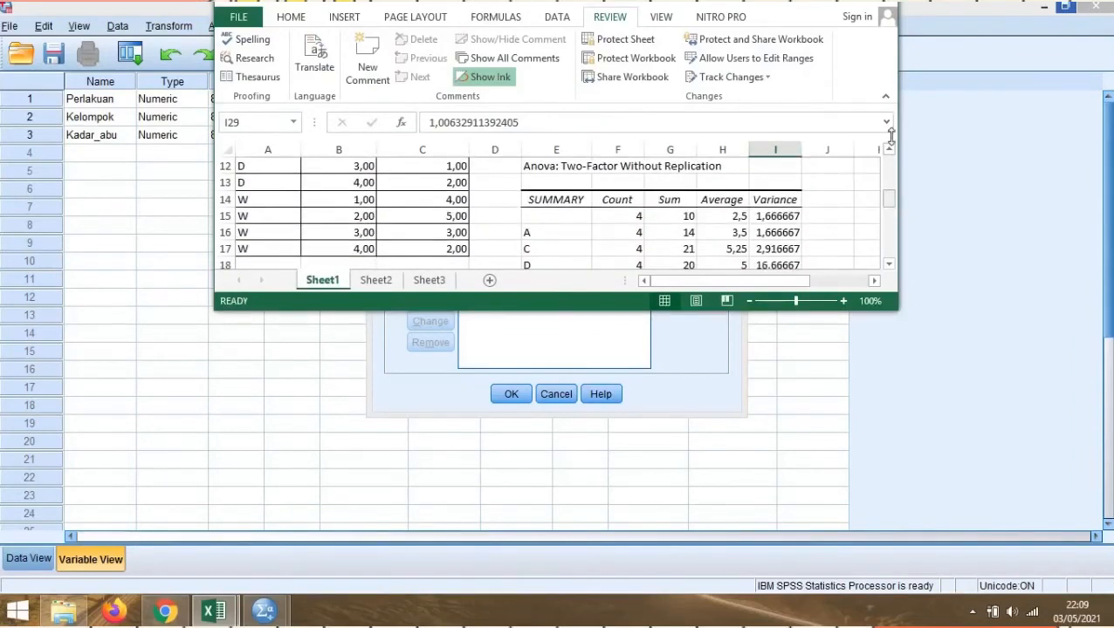
left_click(652, 13)
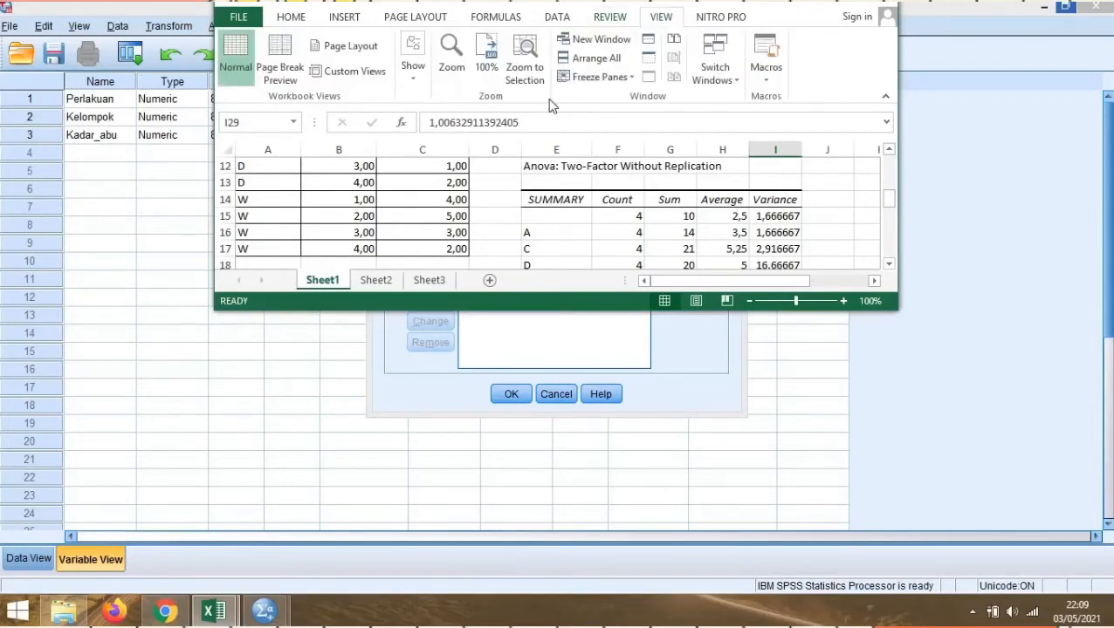
left_click(162, 163)
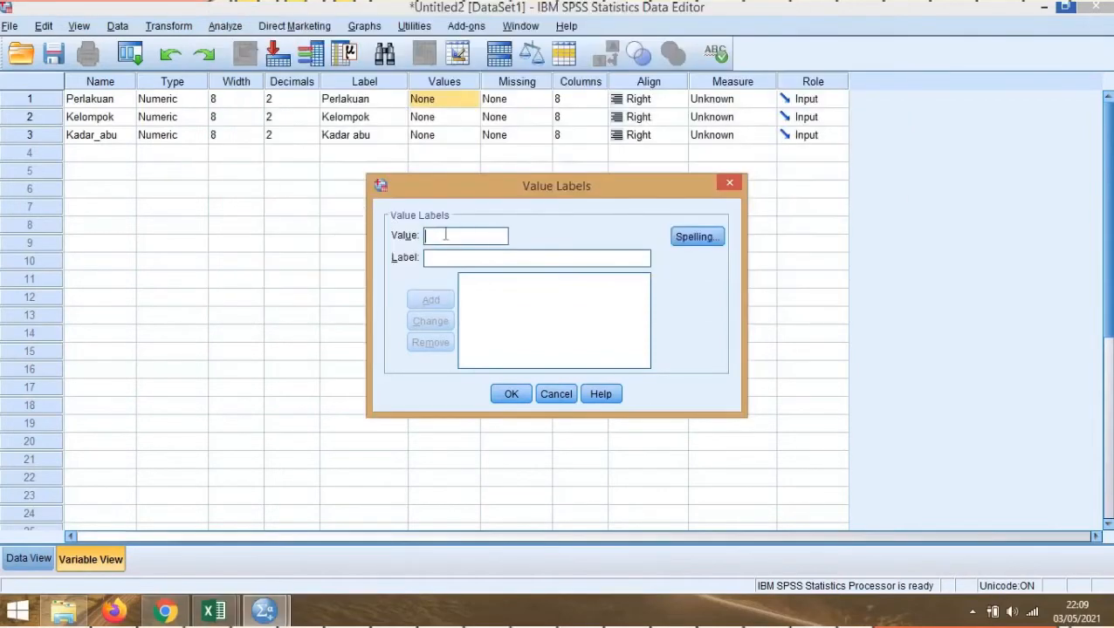
Add value labels for Perlakuan: 1 as A, 2 as C and 3 as D
type("1")
left_click(445, 257)
type("A")
left_click(431, 300)
type("2")
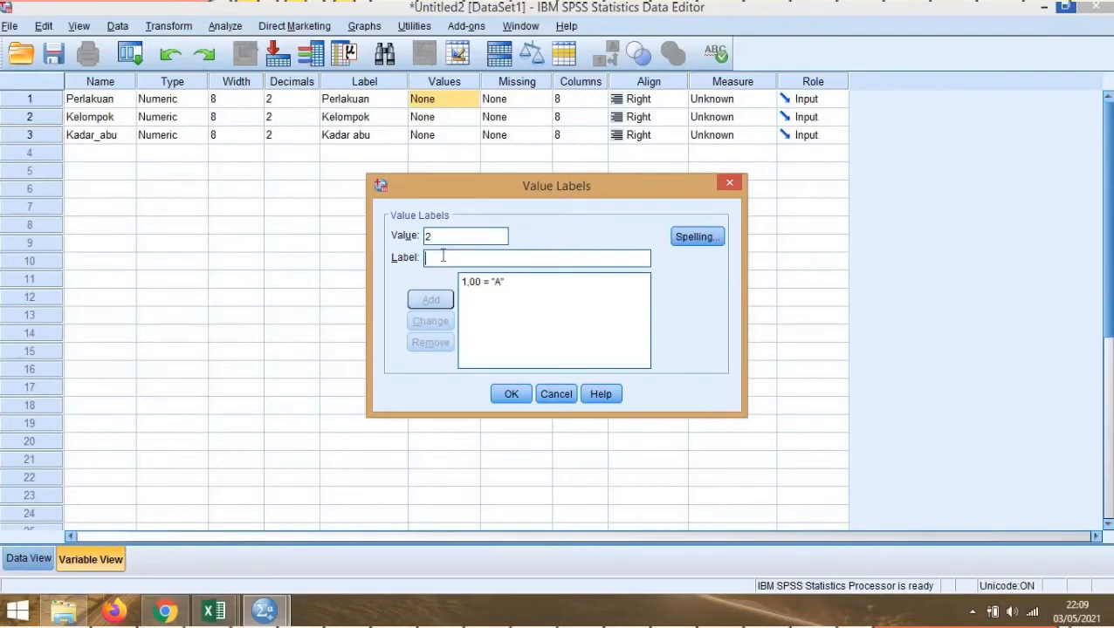
left_click(442, 256)
type("C")
left_click(431, 300)
left_click(441, 234)
type("3")
type("D")
left_click(429, 301)
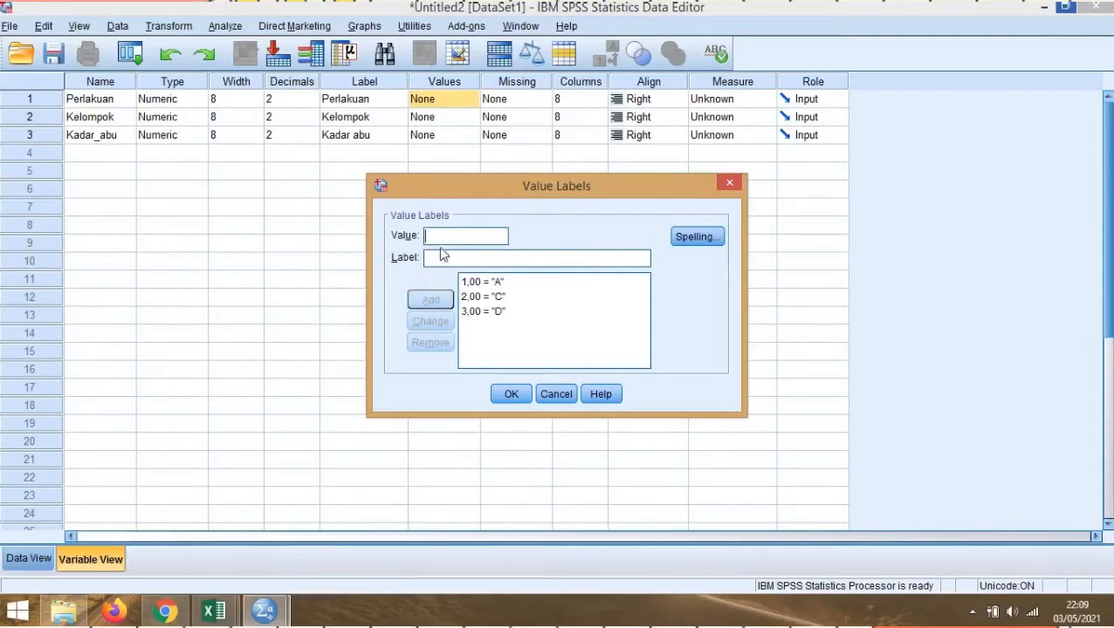
Try to label value 4 as W and apply the value labels to Perlakuan
type("4")
type("W")
left_click(509, 394)
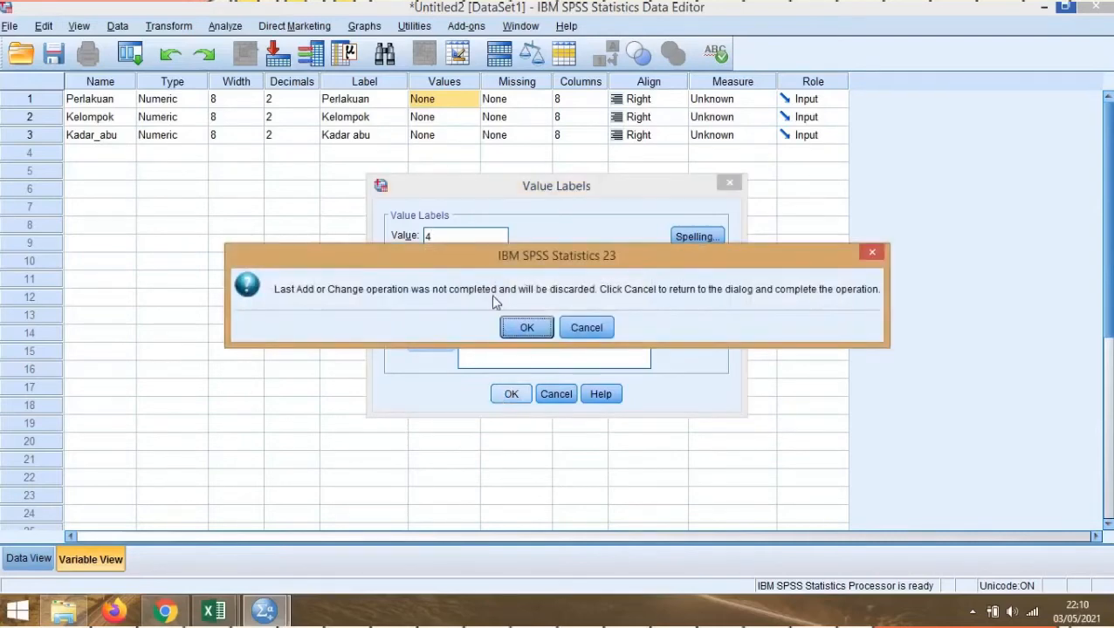
left_click(524, 328)
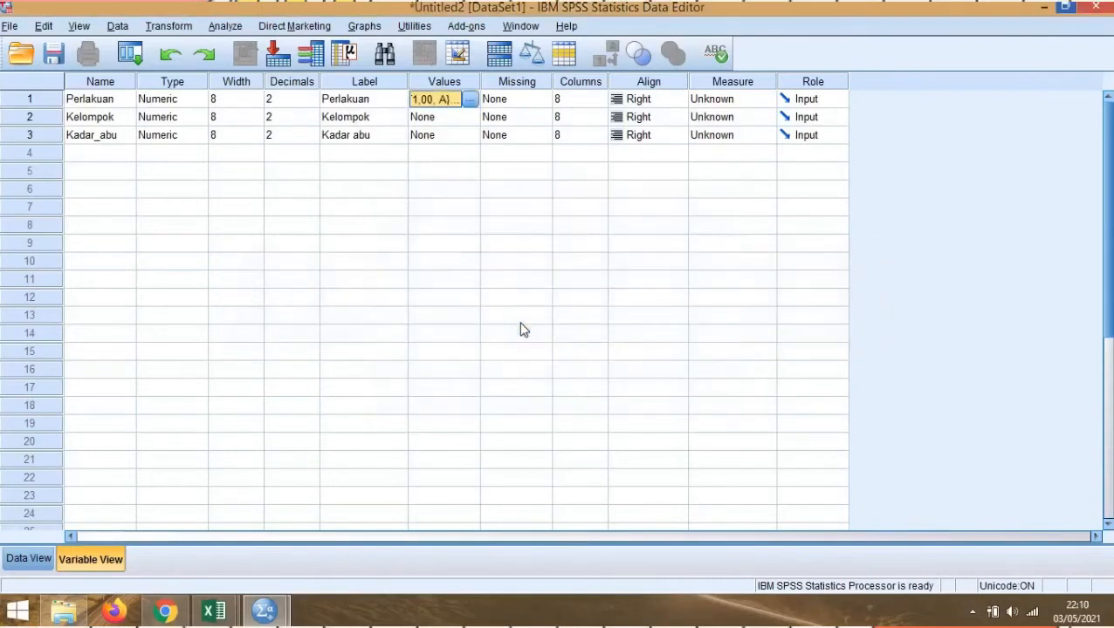
Add the value label W for value 4 to Perlakuan and apply the value labels
left_click(470, 99)
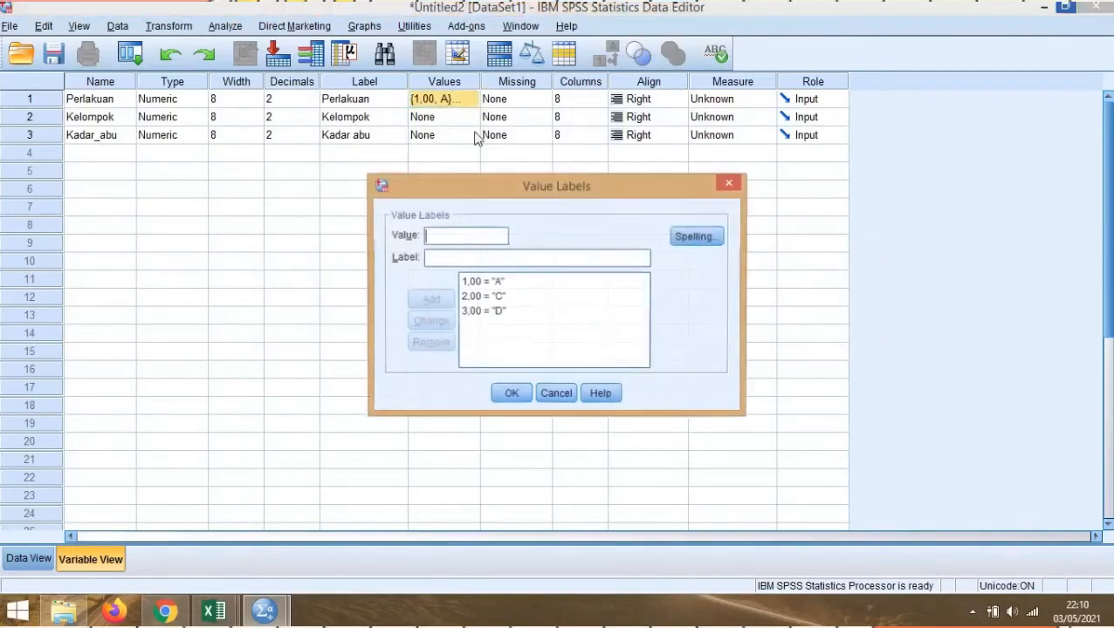
type("4")
type("E")
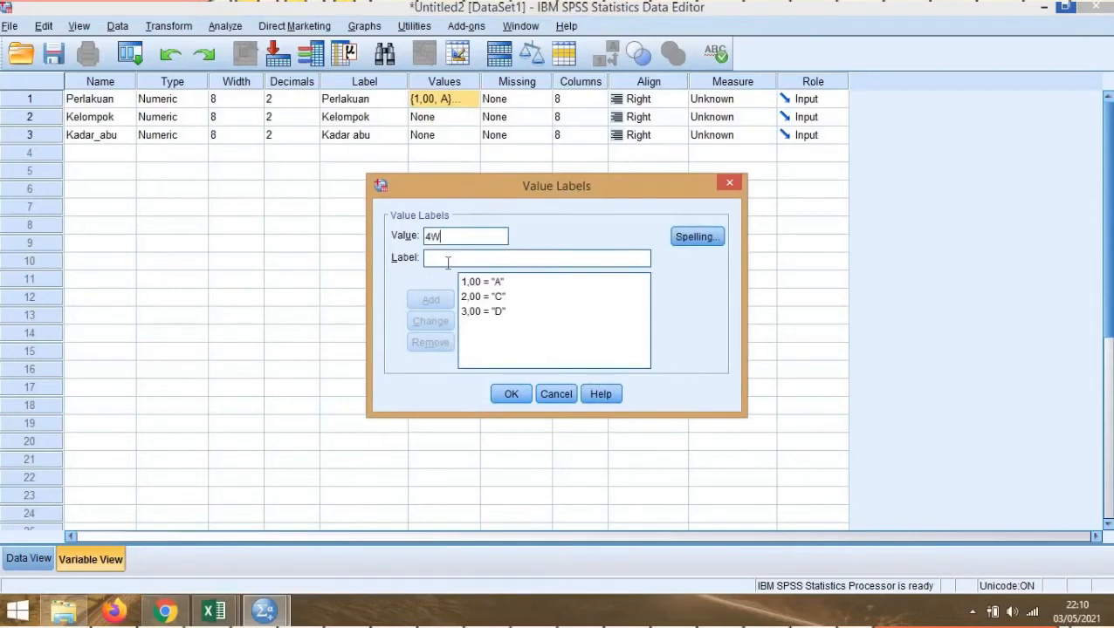
key("BackSpace")
left_click(451, 259)
type("W")
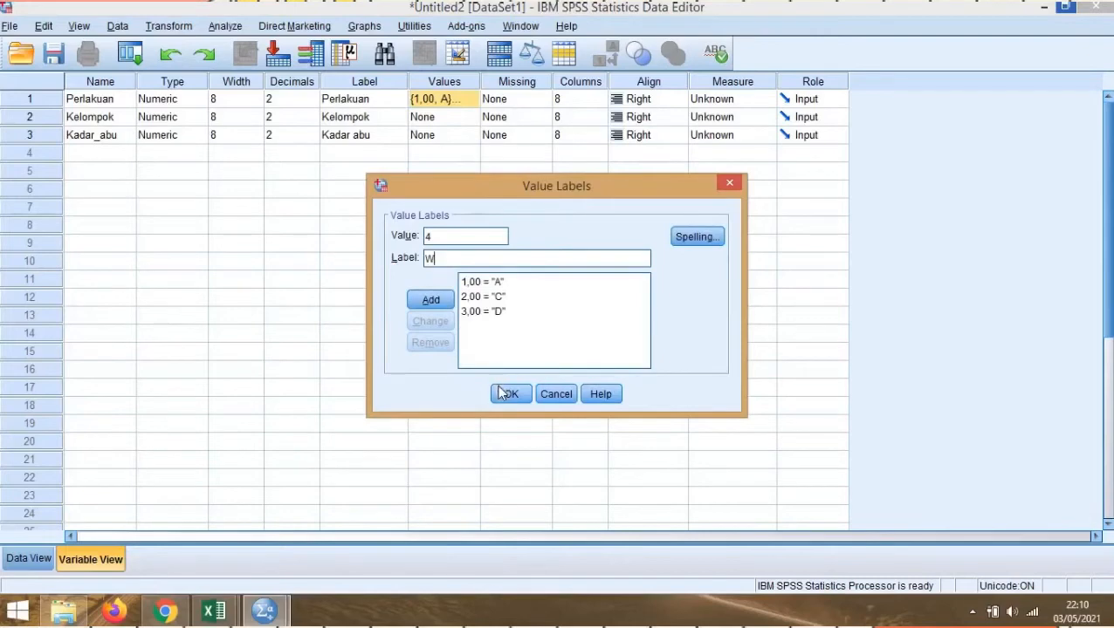
left_click(428, 300)
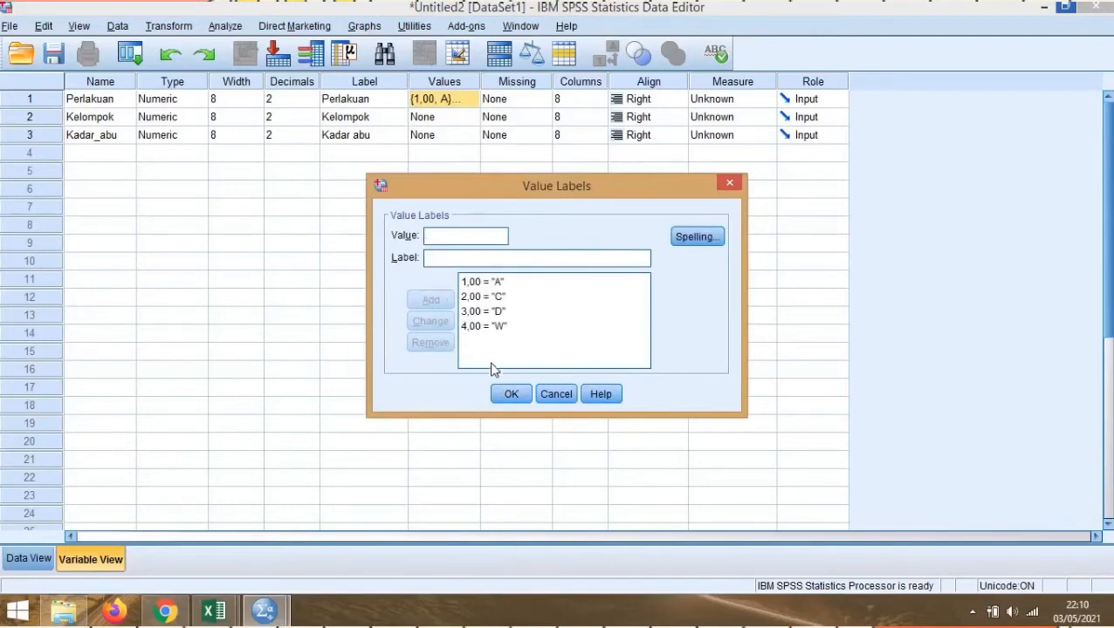
left_click(506, 394)
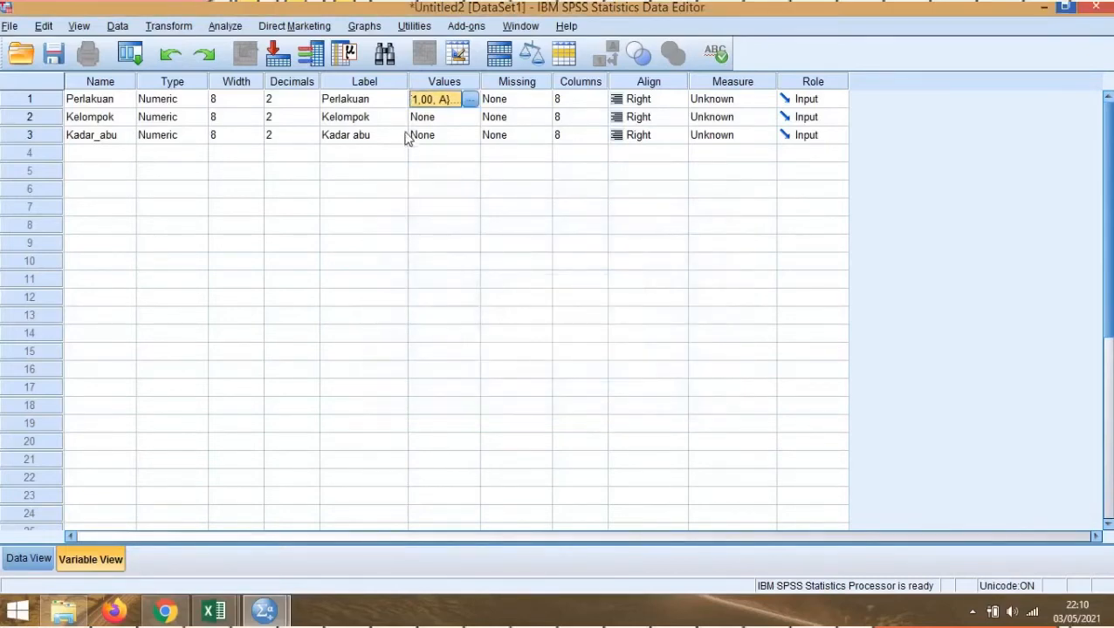
Open the value labels for Kelompok and add 1 as 1 and 2 as 2
left_click(447, 117)
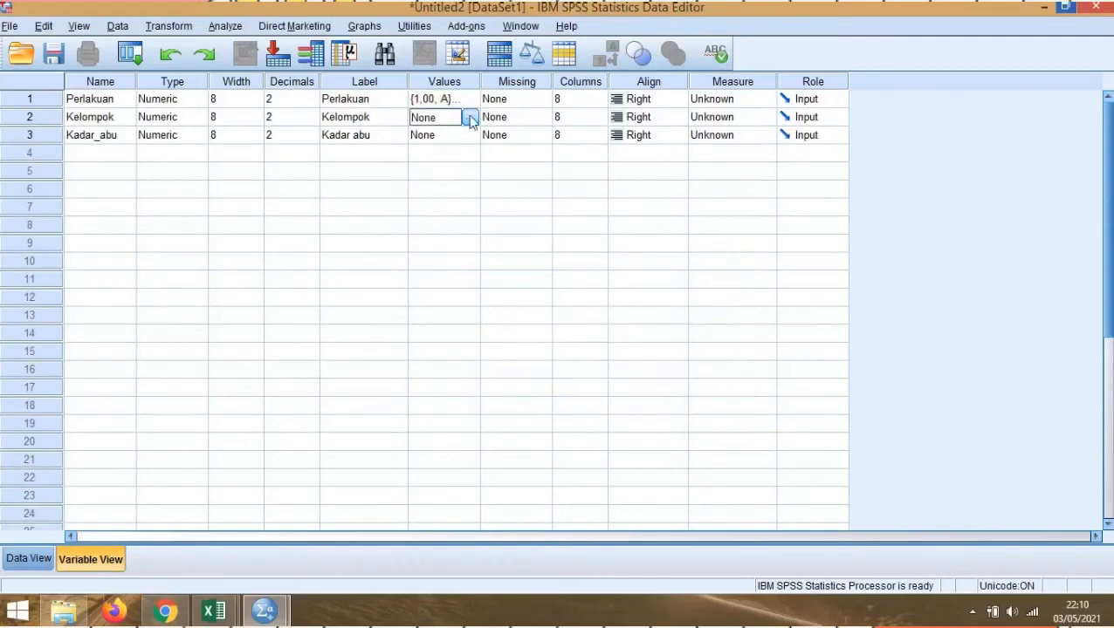
left_click(469, 119)
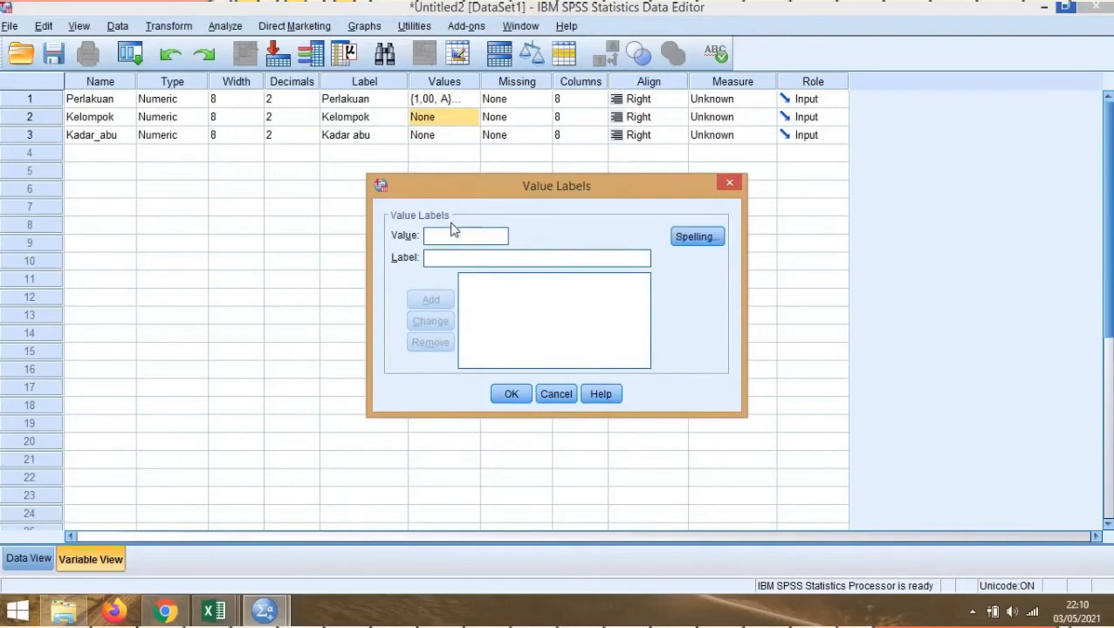
type("11")
key("alt+a")
type("22")
key("alt+a")
Add the Kelompok value labels 3 as 3 and 4 as 4, and apply the value labels
type("3")
left_click(450, 257)
type("3")
key("alt+a")
type("4")
left_click(451, 257)
type("4")
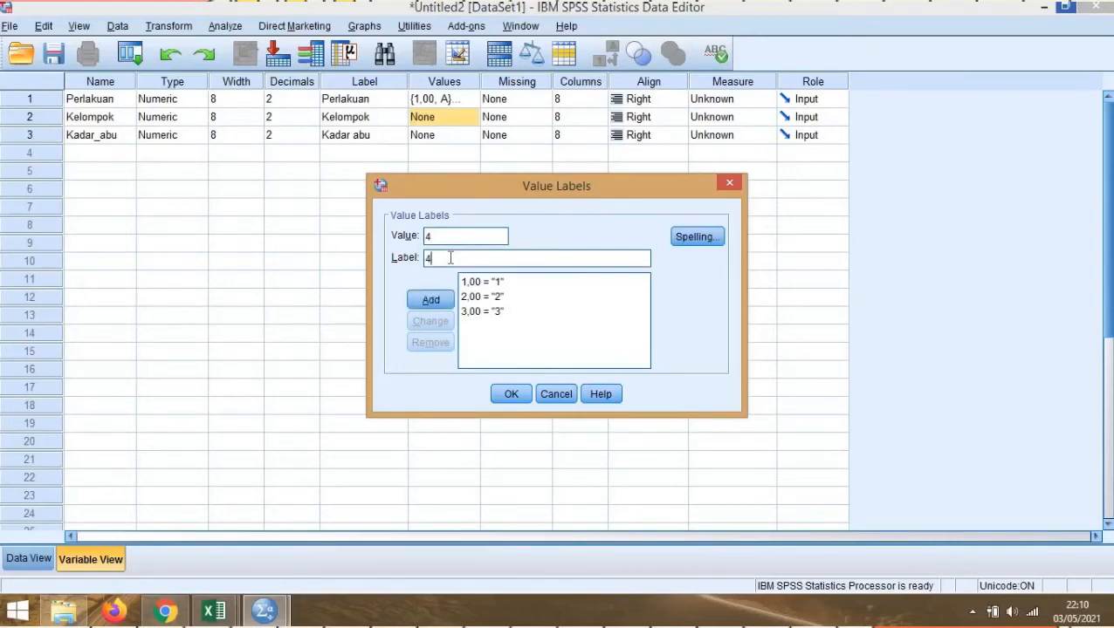
left_click(435, 300)
left_click(512, 393)
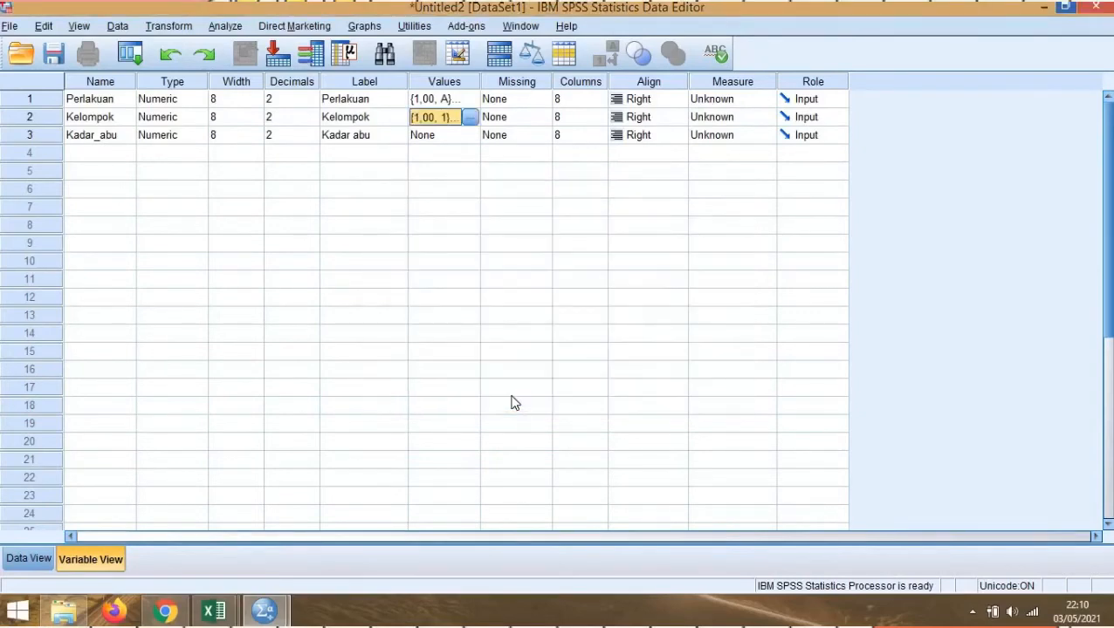
From the data view, set up a Univariate general linear model with Kadar abu as dependent variable and Perlakuan and Kelompok as fixed factors
left_click(28, 563)
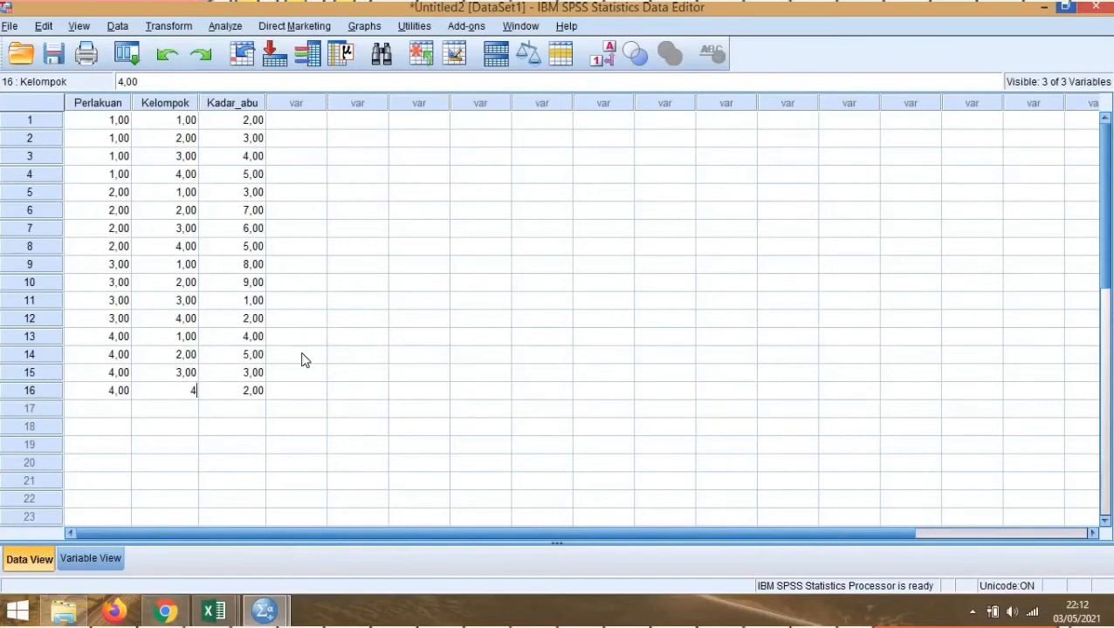
left_click(225, 27)
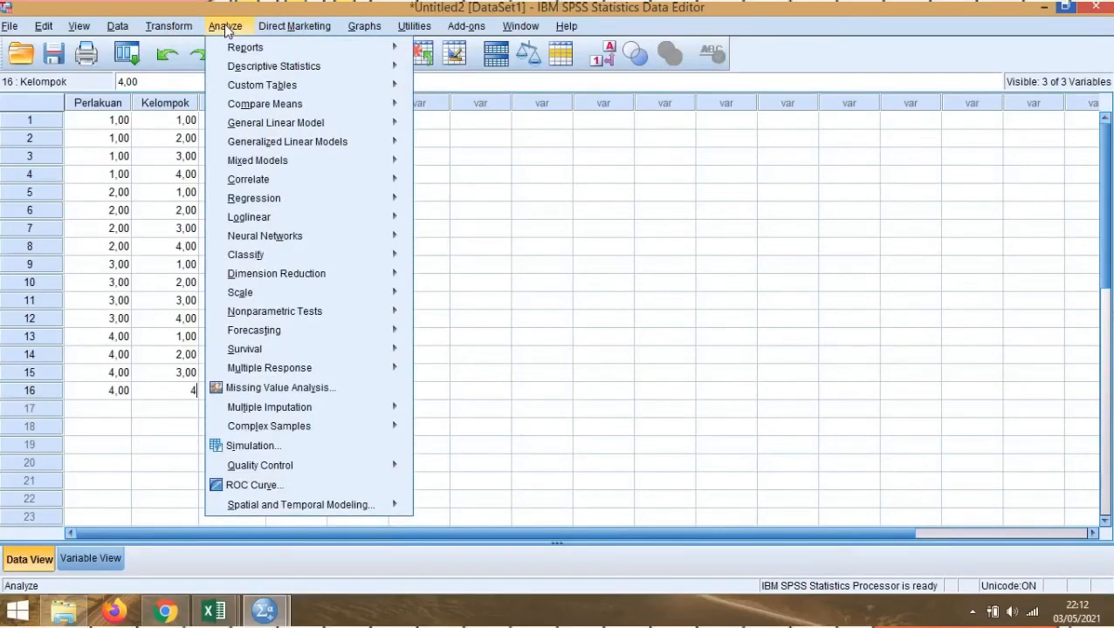
mouse_move(355, 111)
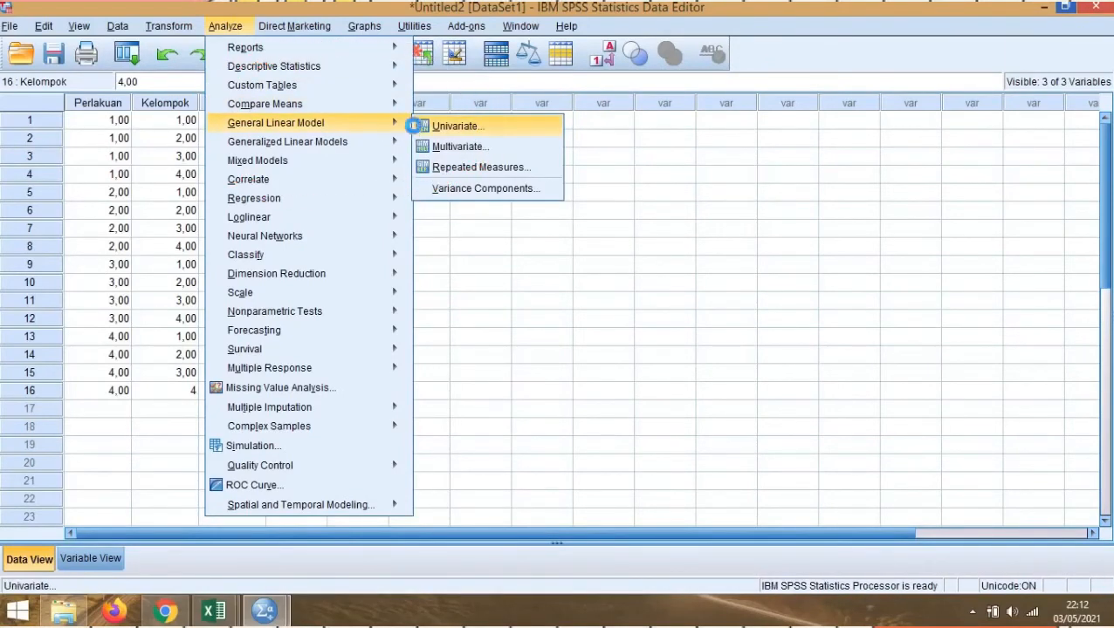
left_click(417, 129)
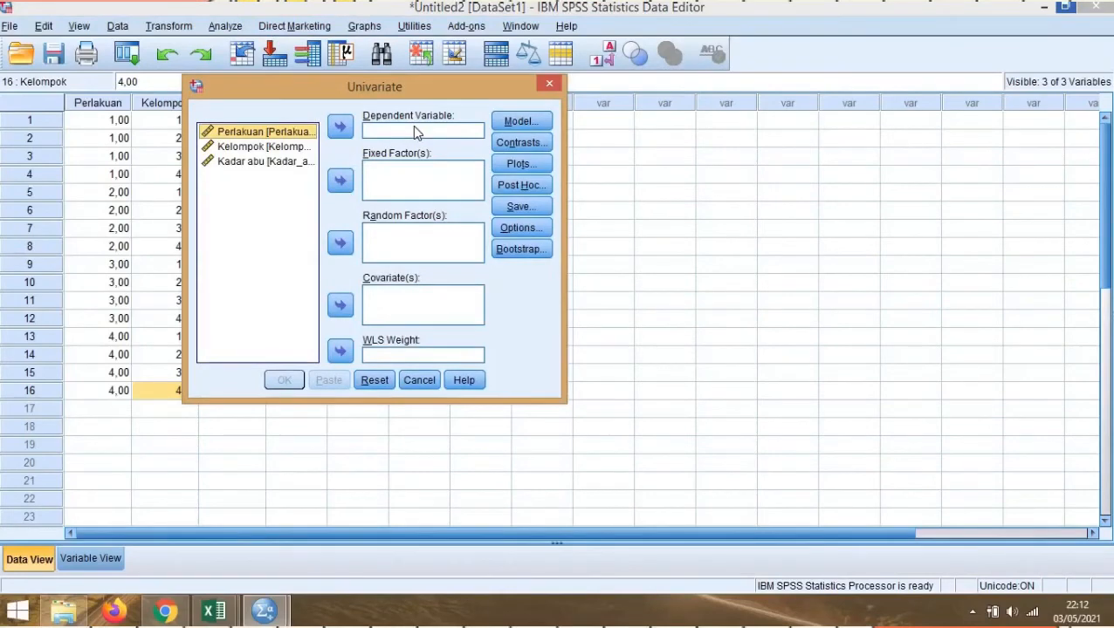
left_click(294, 169)
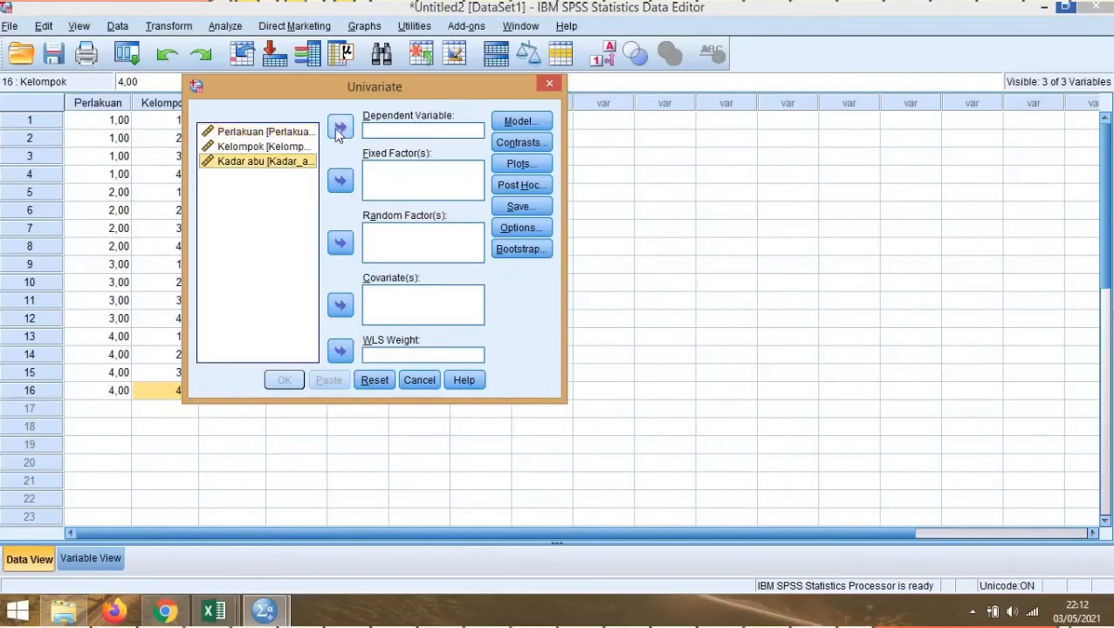
left_click(339, 129)
left_click(291, 136)
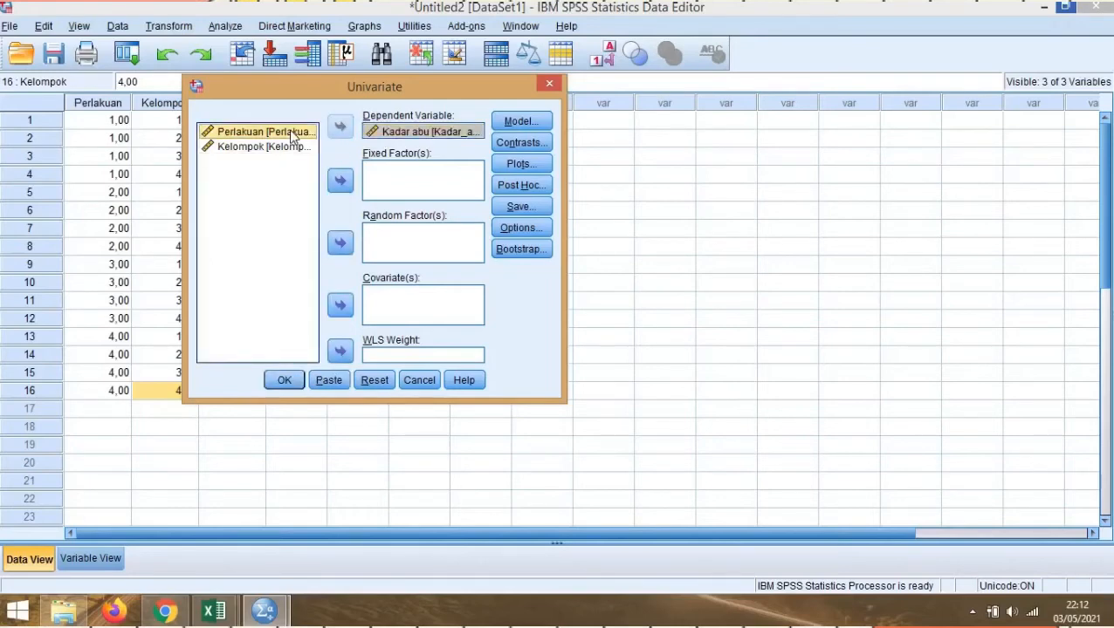
left_click(339, 180)
left_click(299, 136)
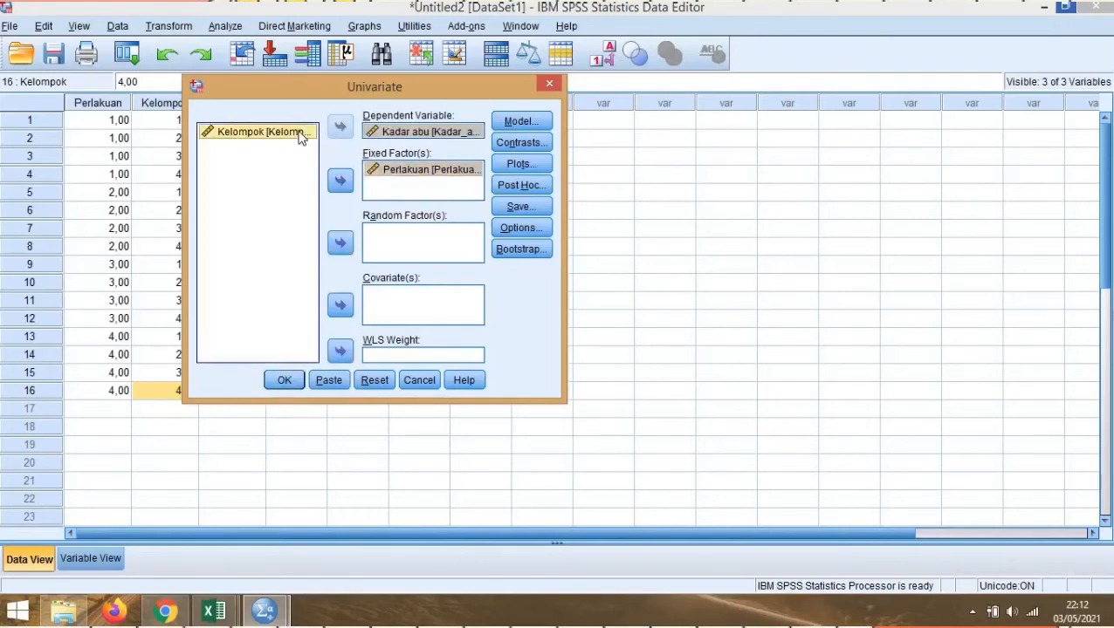
left_click(342, 183)
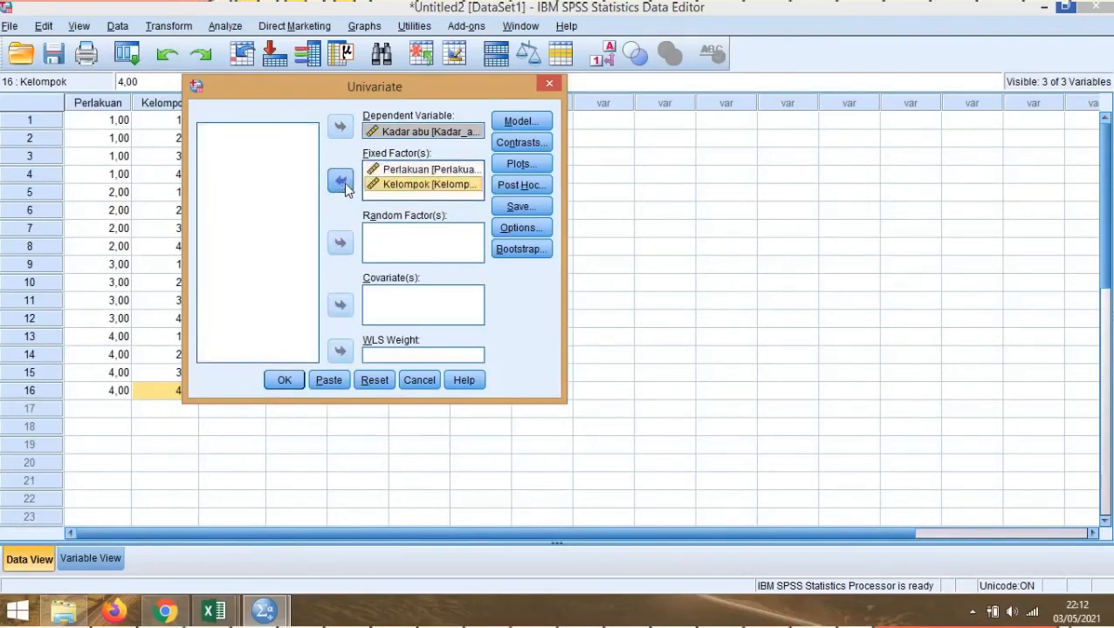
Specify a custom model with the main effects Perlakuan and Kelompok, and run the univariate analysis
left_click(526, 120)
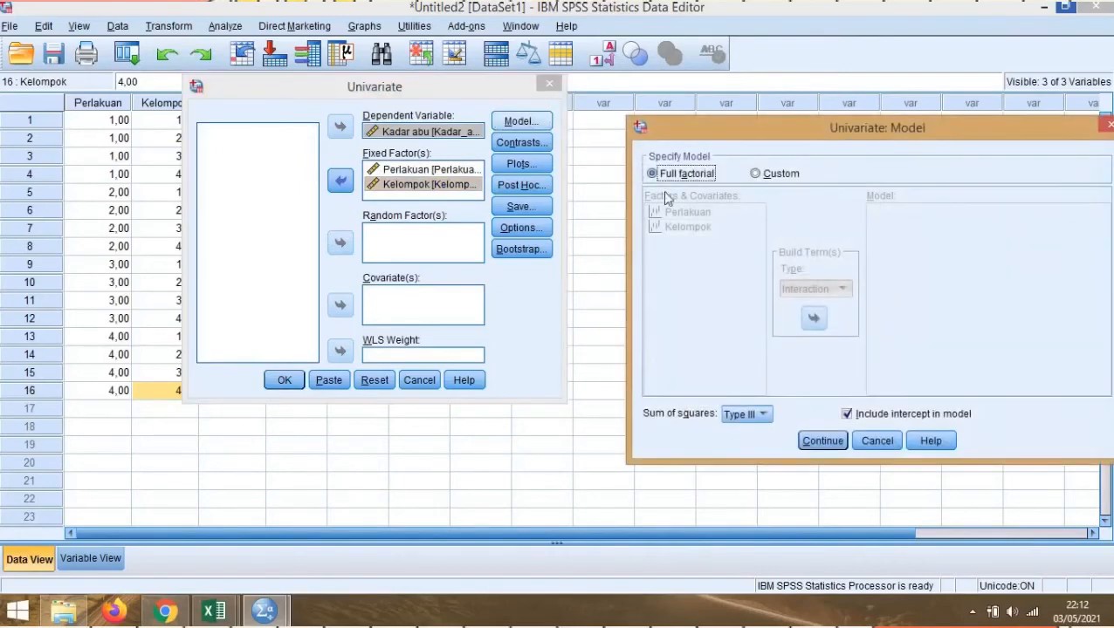
left_click_drag(778, 132, 693, 116)
left_click(671, 158)
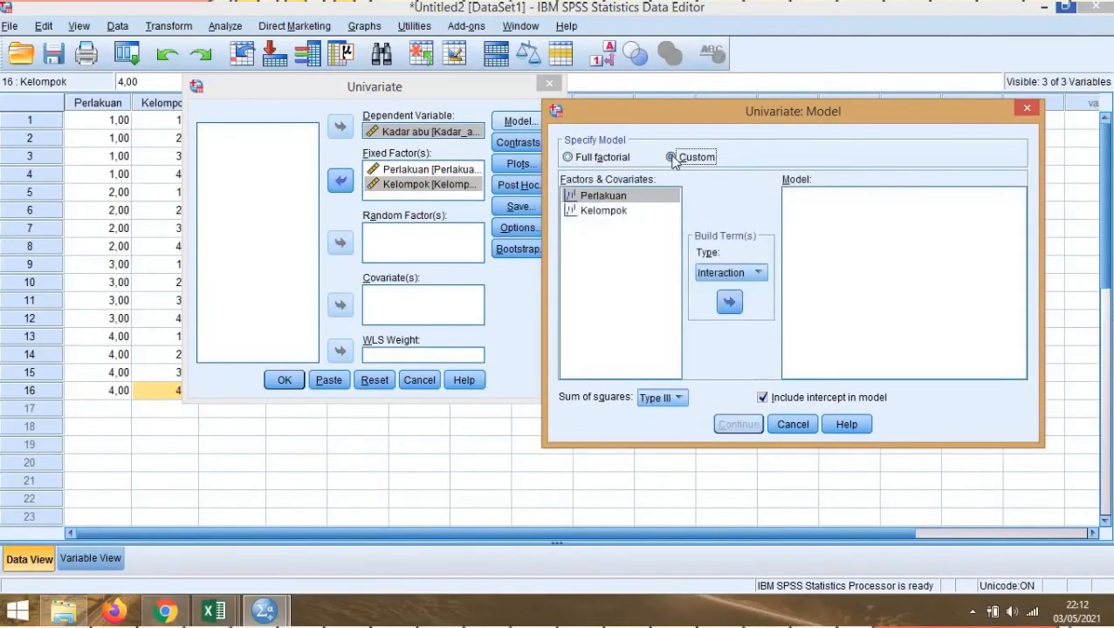
left_click(755, 273)
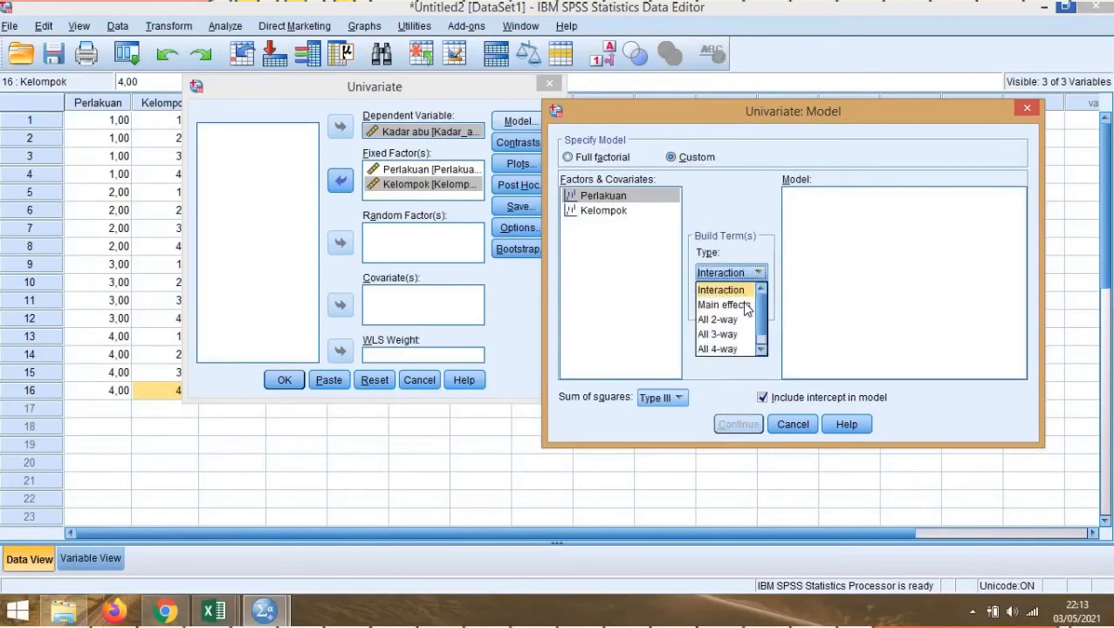
left_click(744, 304)
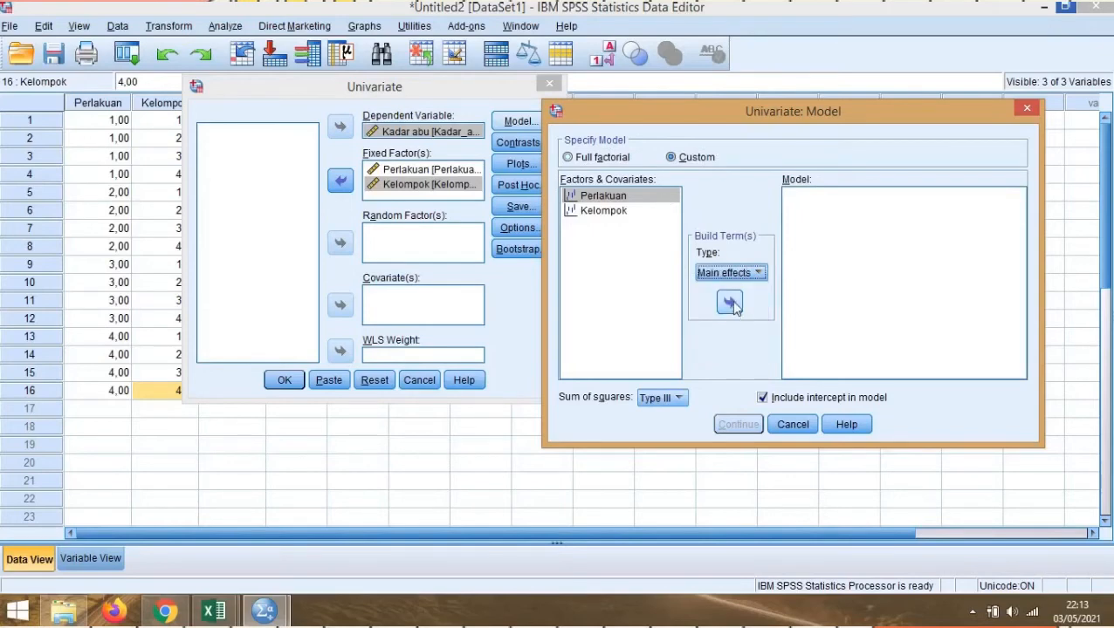
left_click(659, 195)
left_click(729, 301)
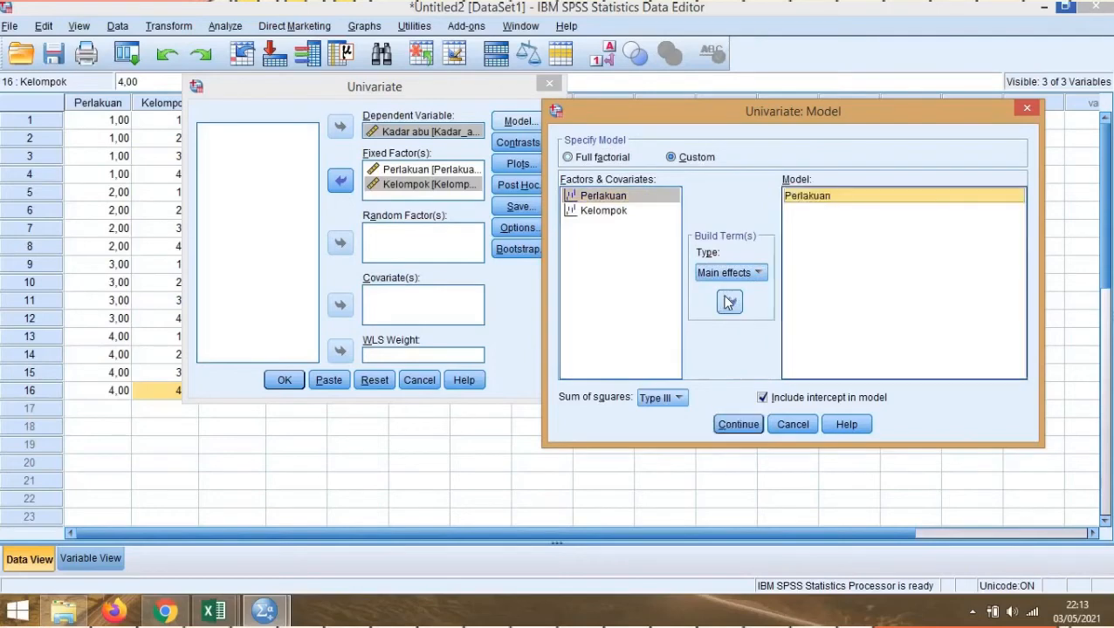
left_click(636, 214)
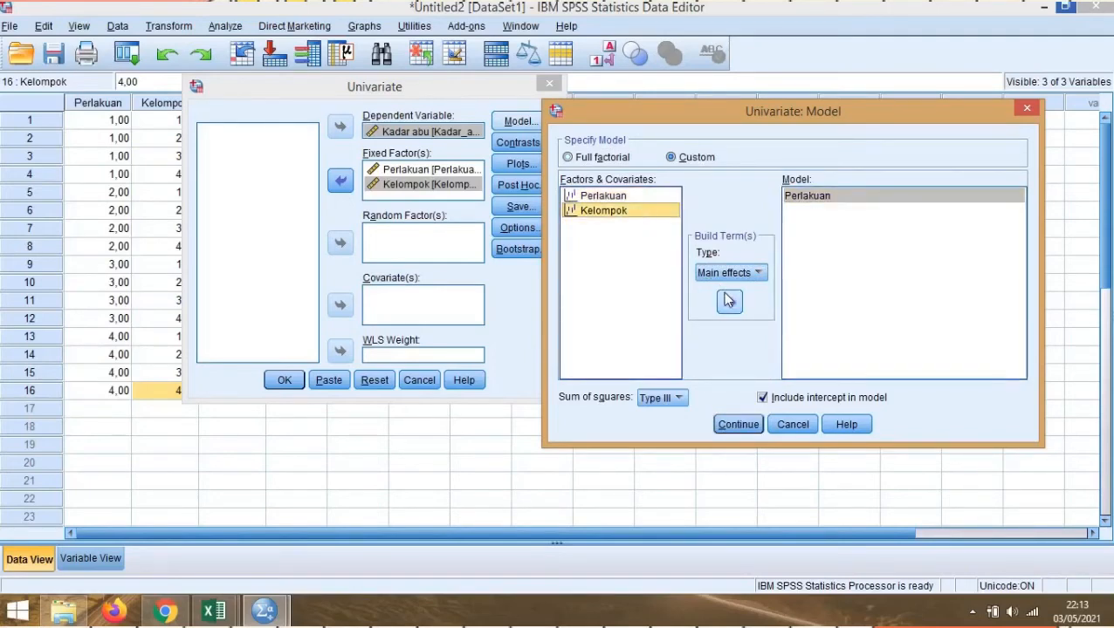
left_click(729, 301)
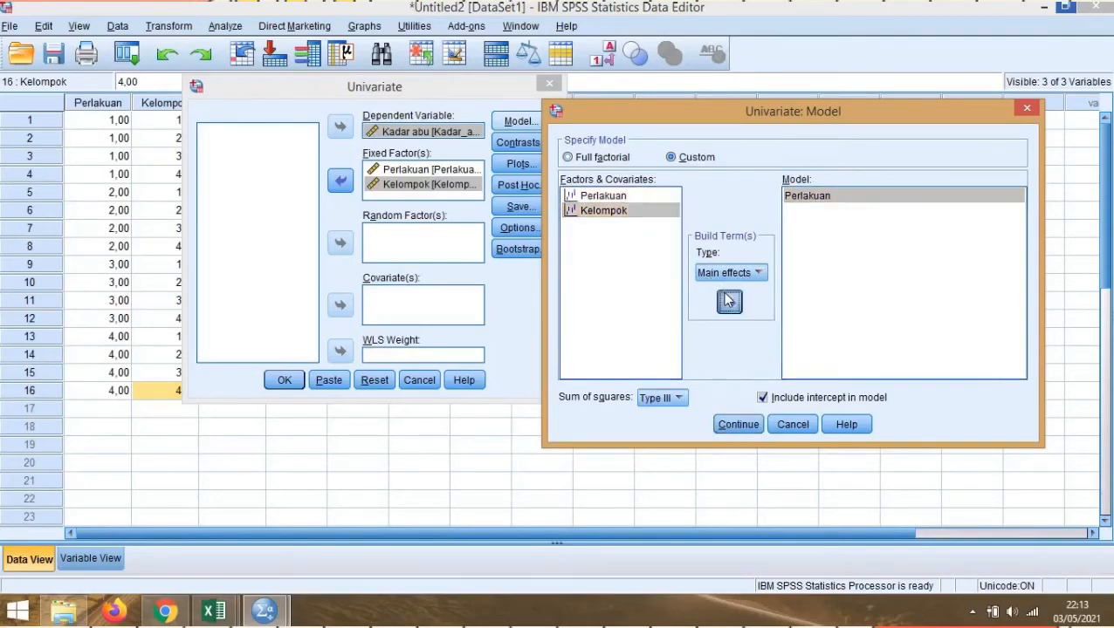
left_click(739, 425)
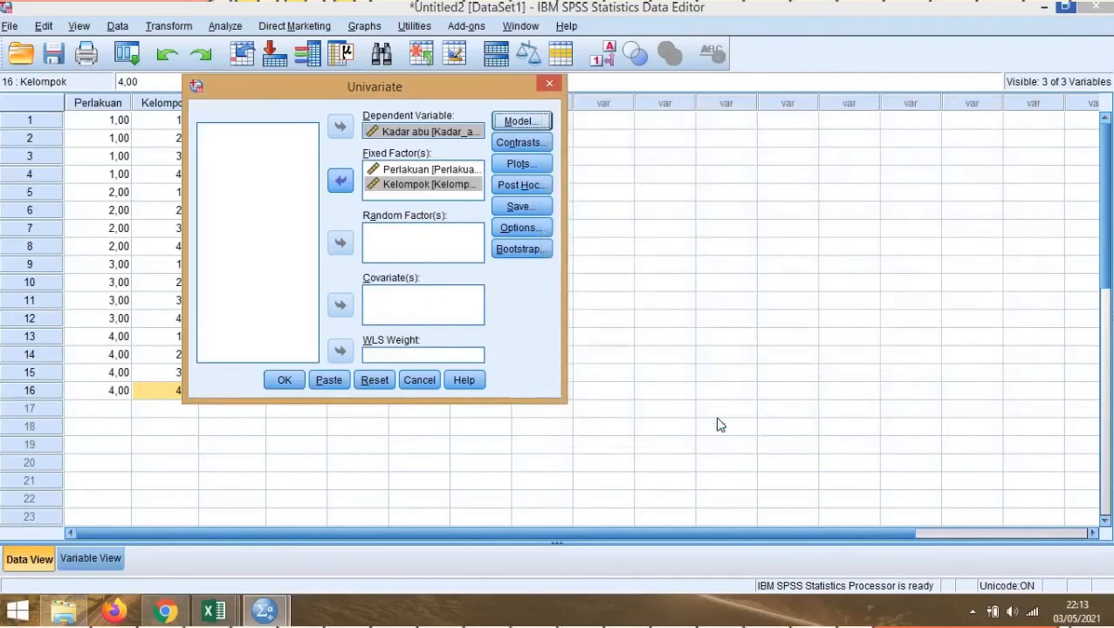
left_click(286, 381)
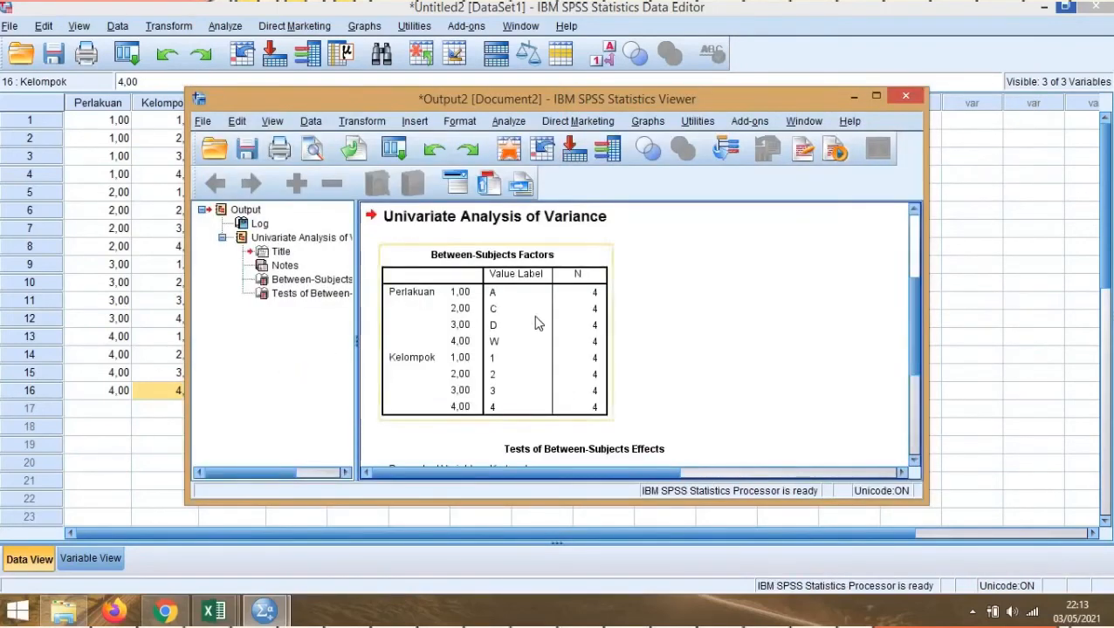
Examine the between-subjects factors and effects tables in the maximized output, and switch to the ANOVA table in Excel
scroll(915, 309, "up", 3)
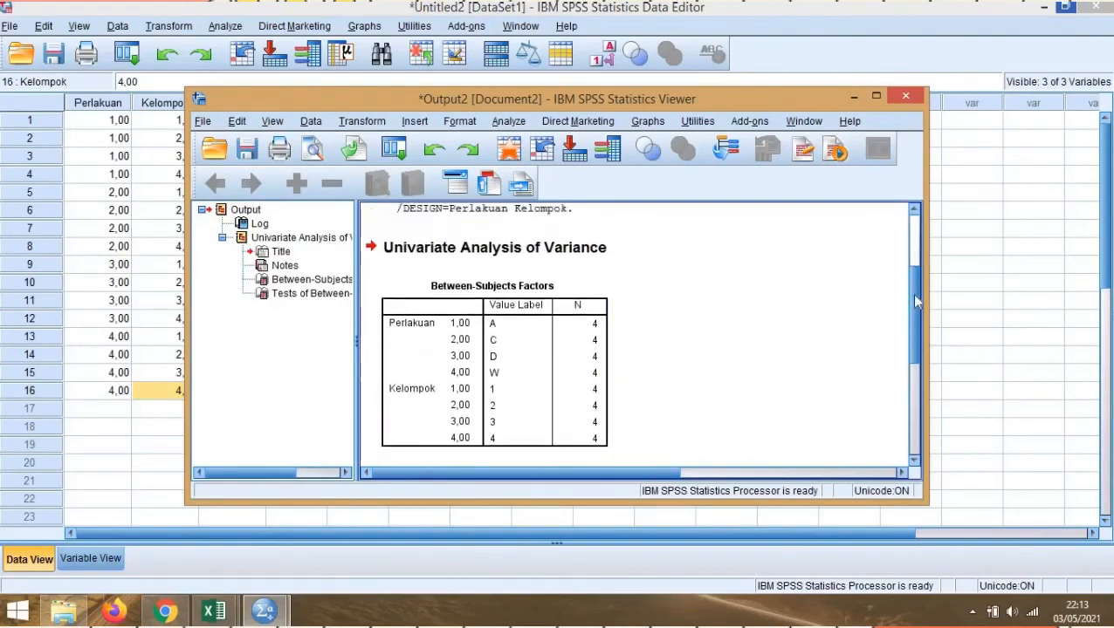
left_click(874, 96)
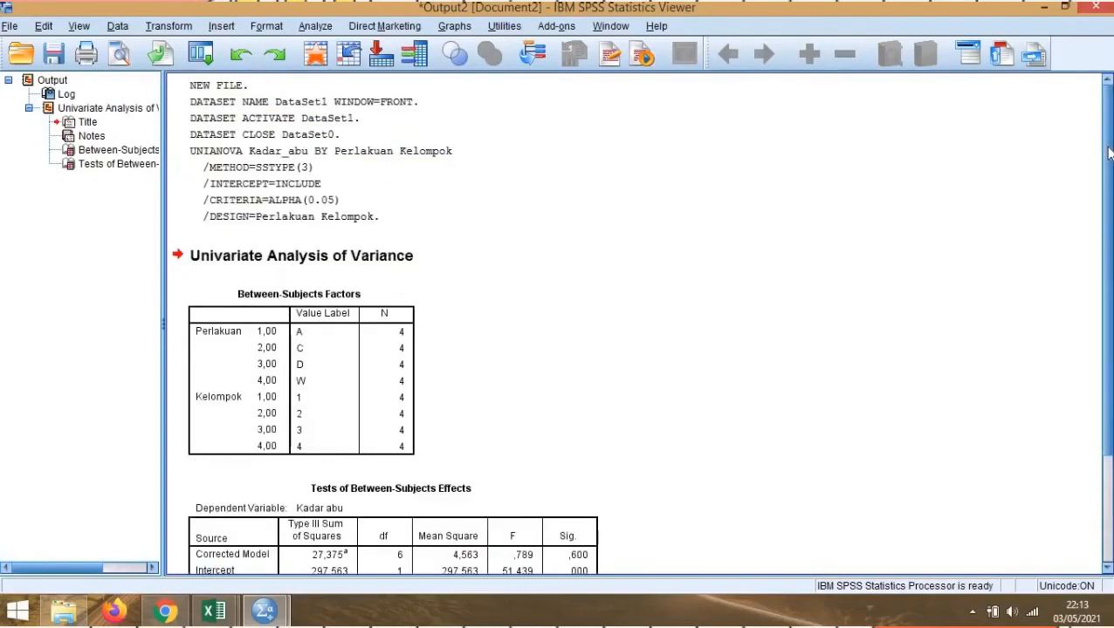
scroll(1109, 175, "down", 1)
scroll(1108, 188, "down", 4)
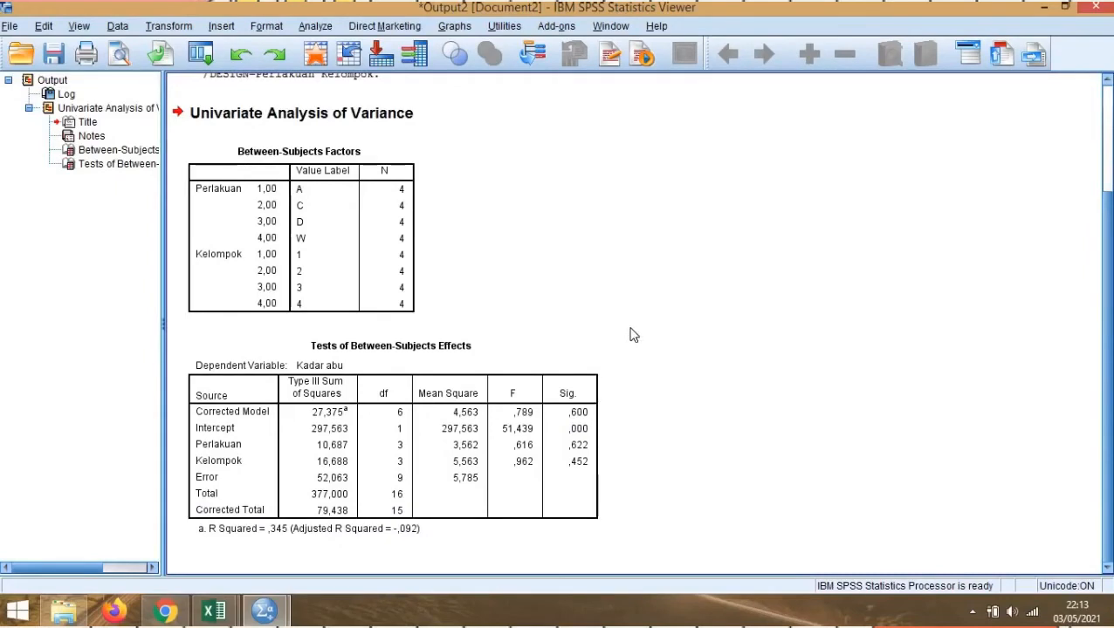
key("alt+Tab")
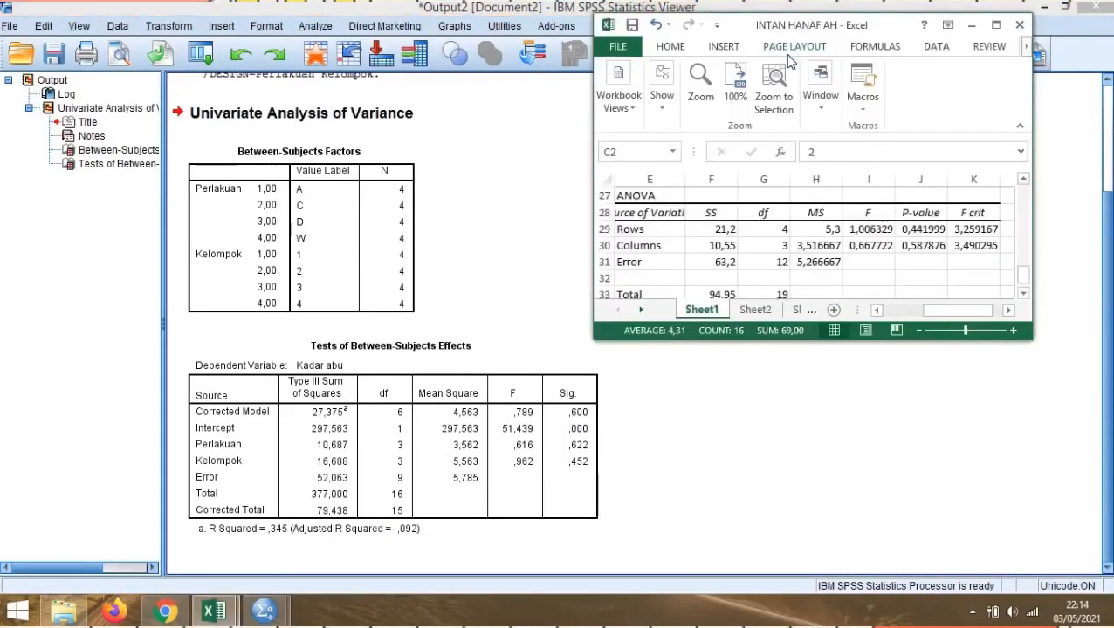